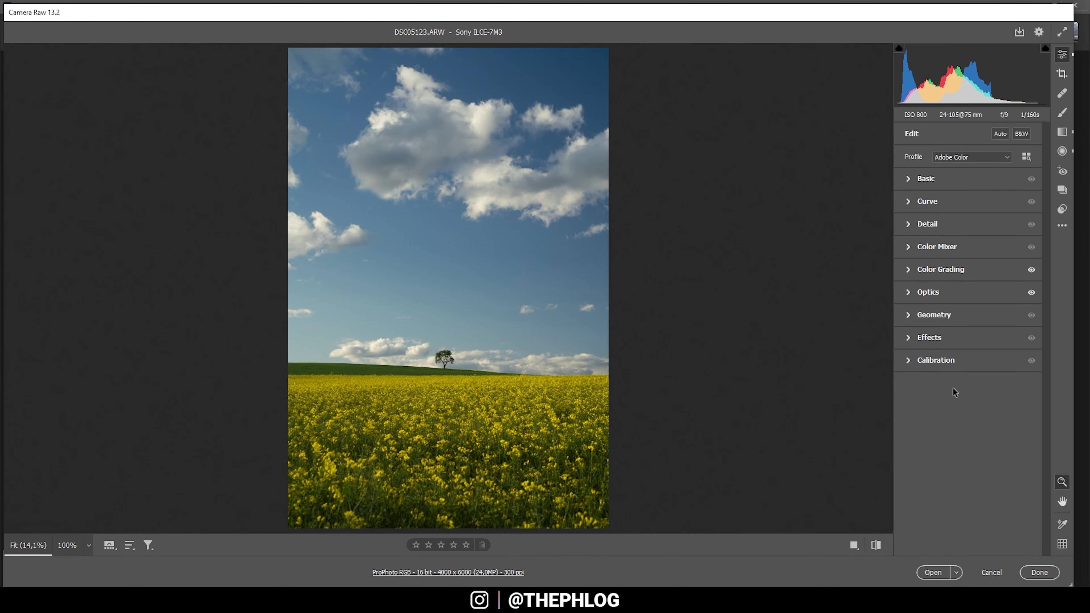
Switch the profile to Adobe Standard and set the white balance to Cloudy
left_click(971, 156)
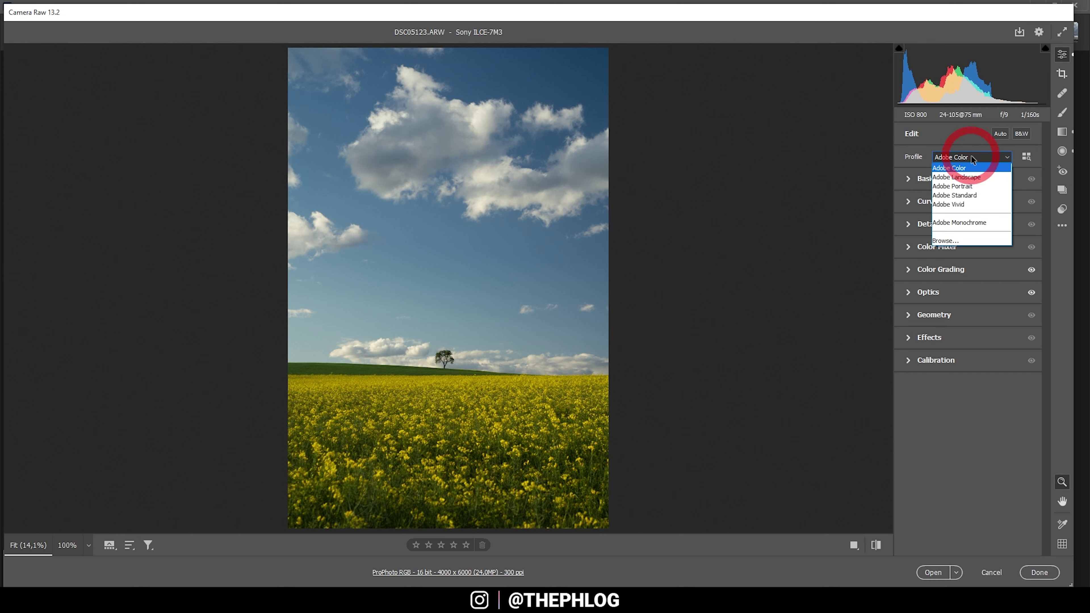
left_click(953, 197)
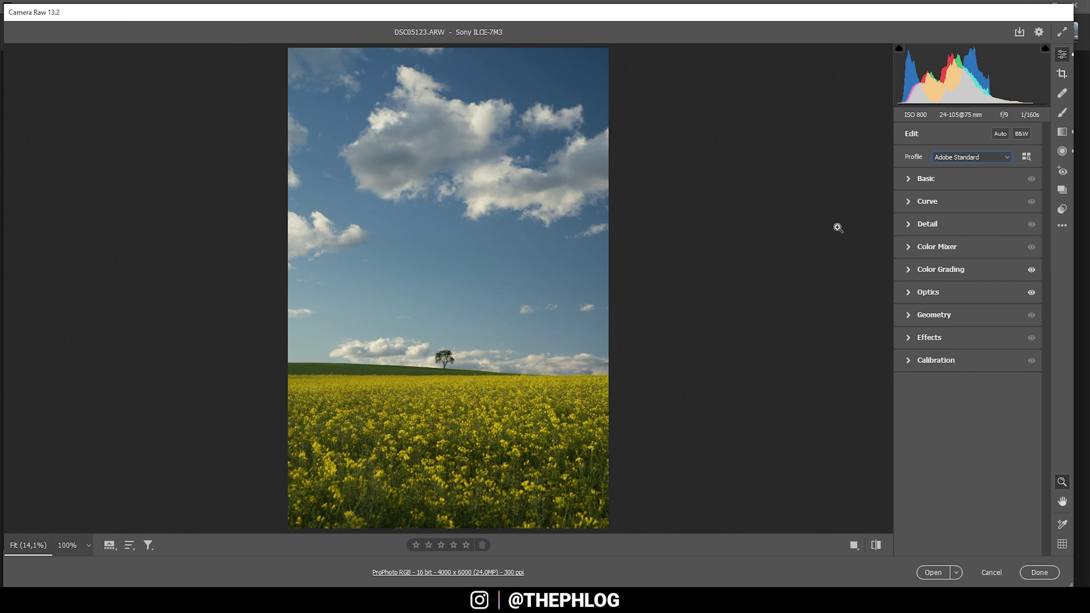
left_click(907, 178)
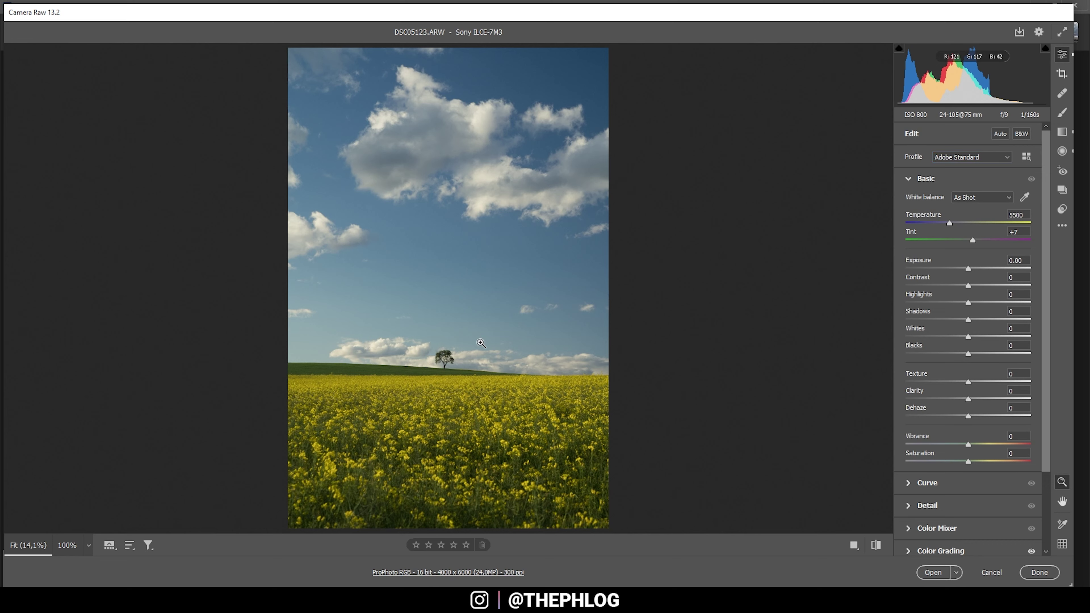
left_click(972, 200)
left_click(973, 234)
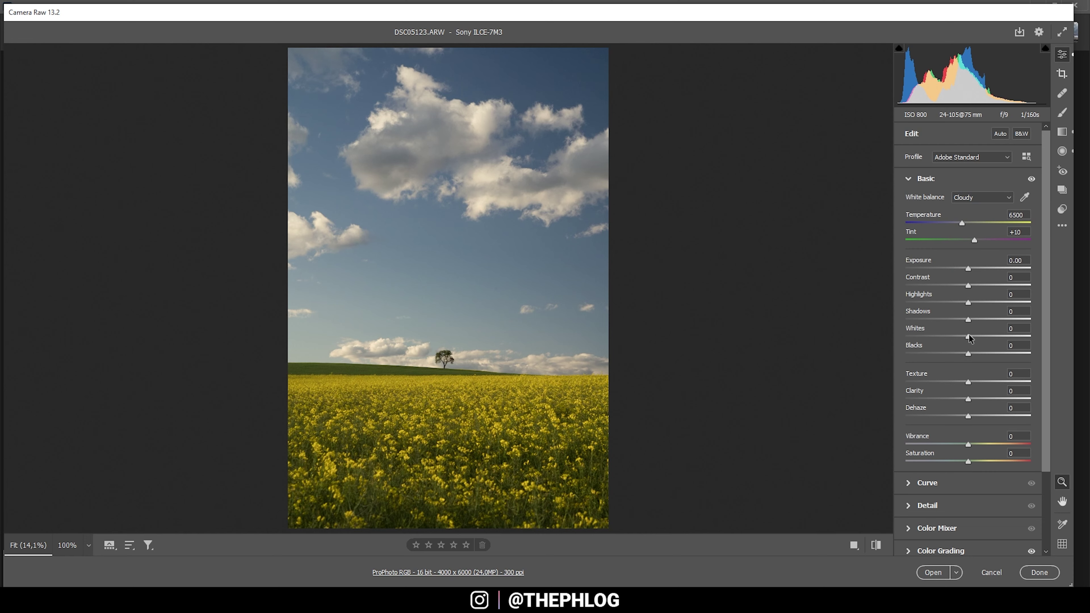
Raise Whites to +32, Blacks to +6 and Vibrance to +15
left_click_drag(969, 336, 987, 336)
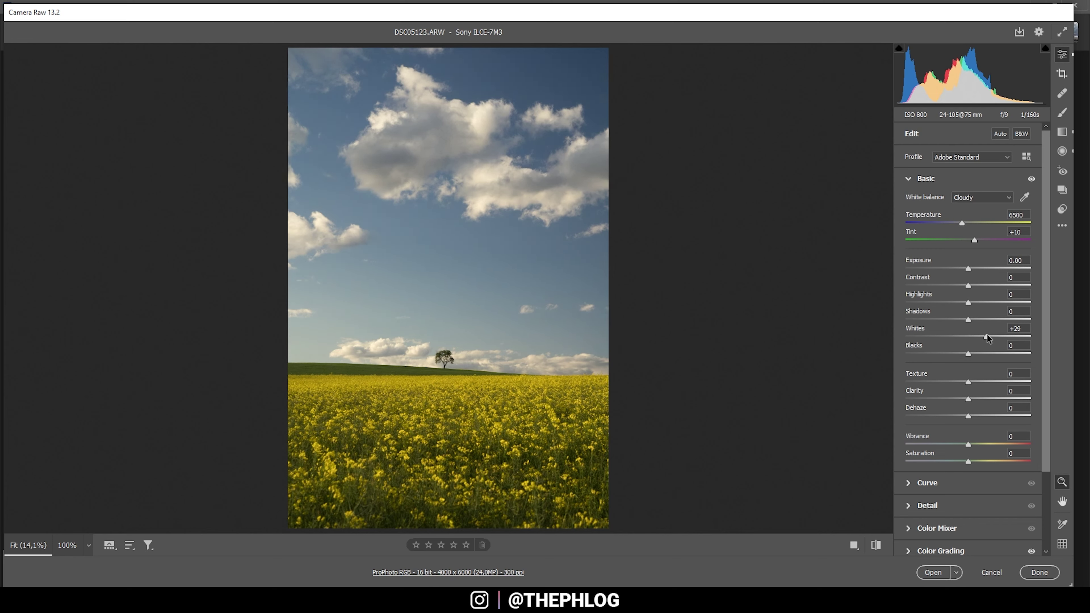
left_click_drag(986, 336, 989, 336)
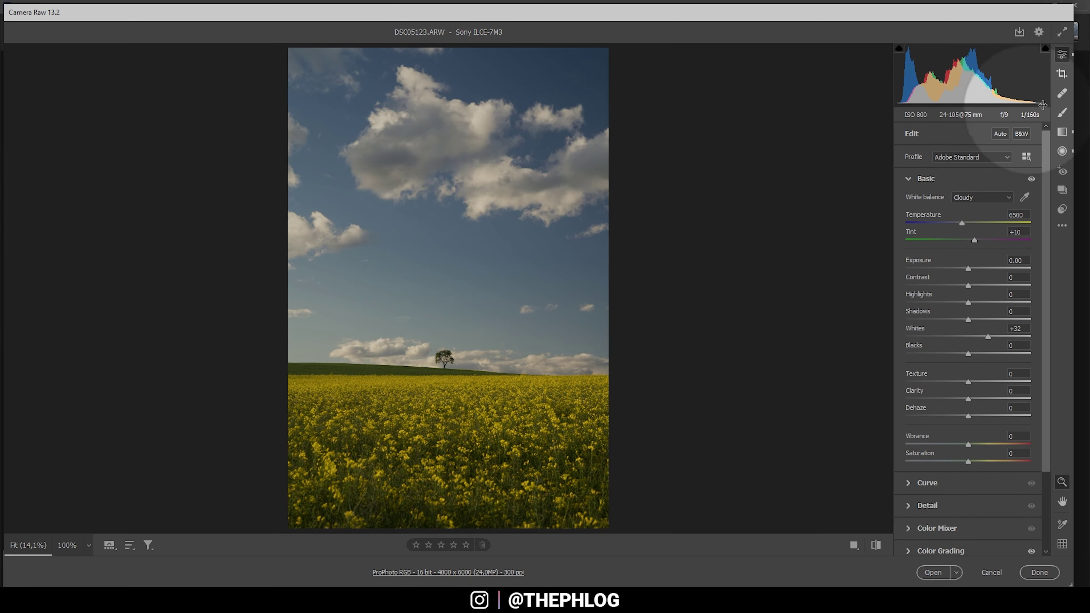
mouse_move(1044, 101)
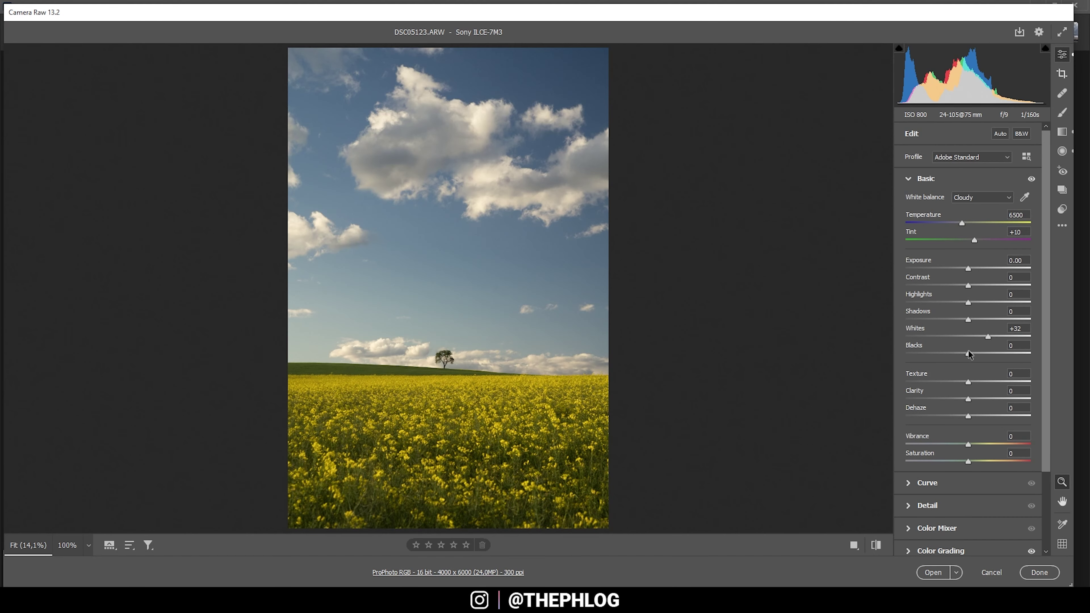
left_click_drag(968, 357, 972, 357)
left_click_drag(972, 353, 971, 352)
left_click_drag(969, 444, 977, 444)
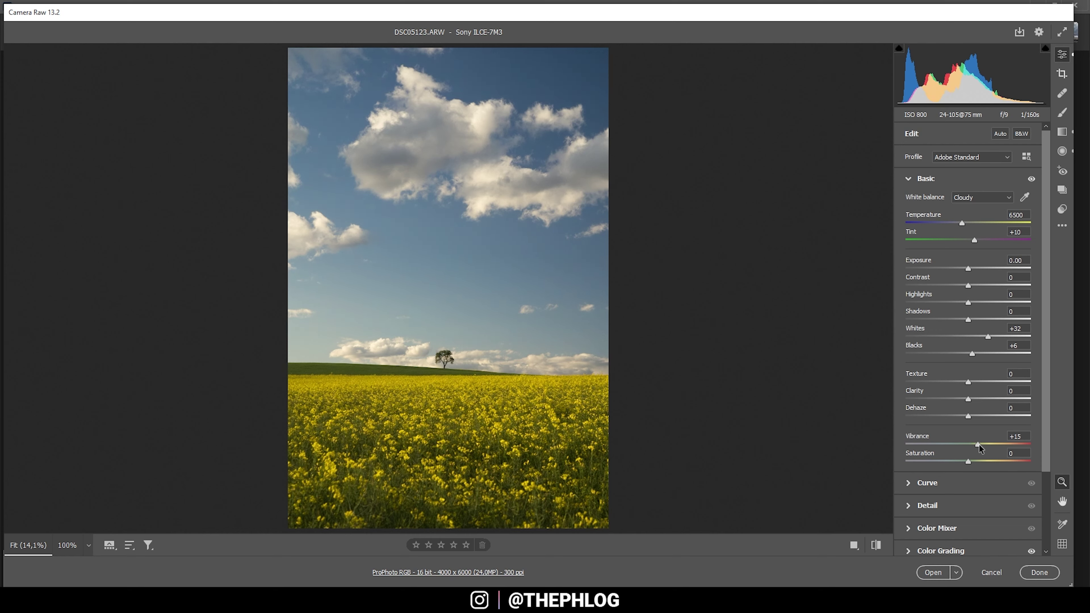
Toggle the before/after view to compare the edit with the default settings
left_click(875, 544)
left_click(875, 545)
left_click(875, 544)
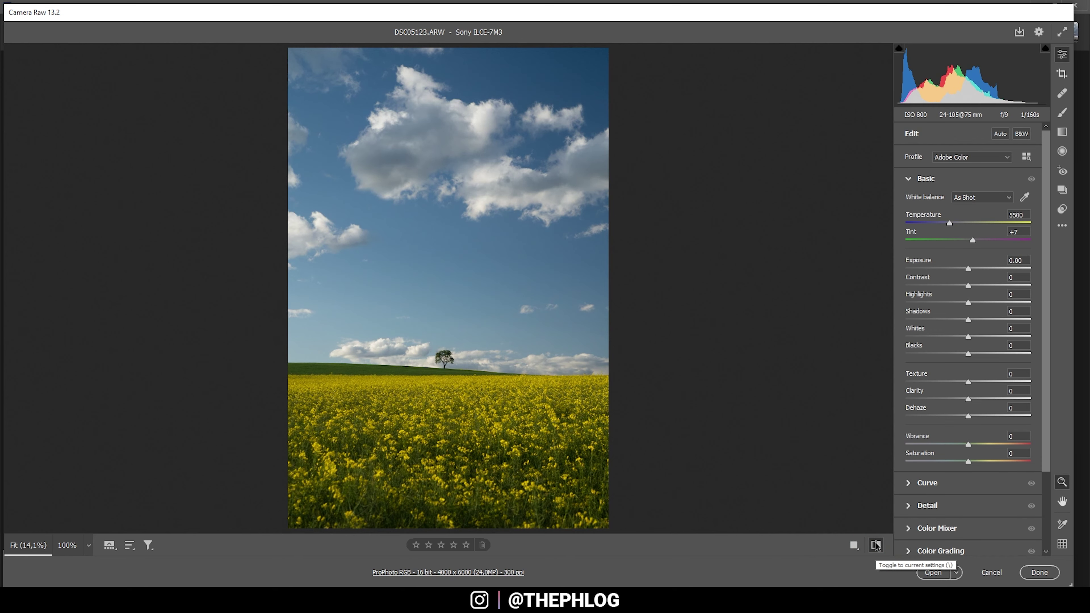
left_click(875, 544)
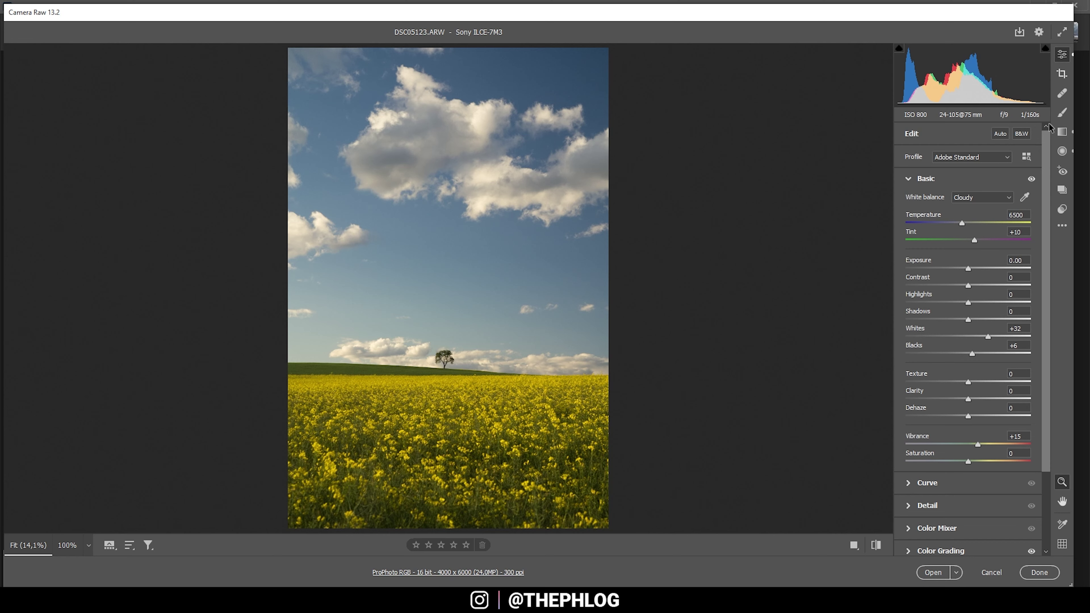
left_click(1060, 131)
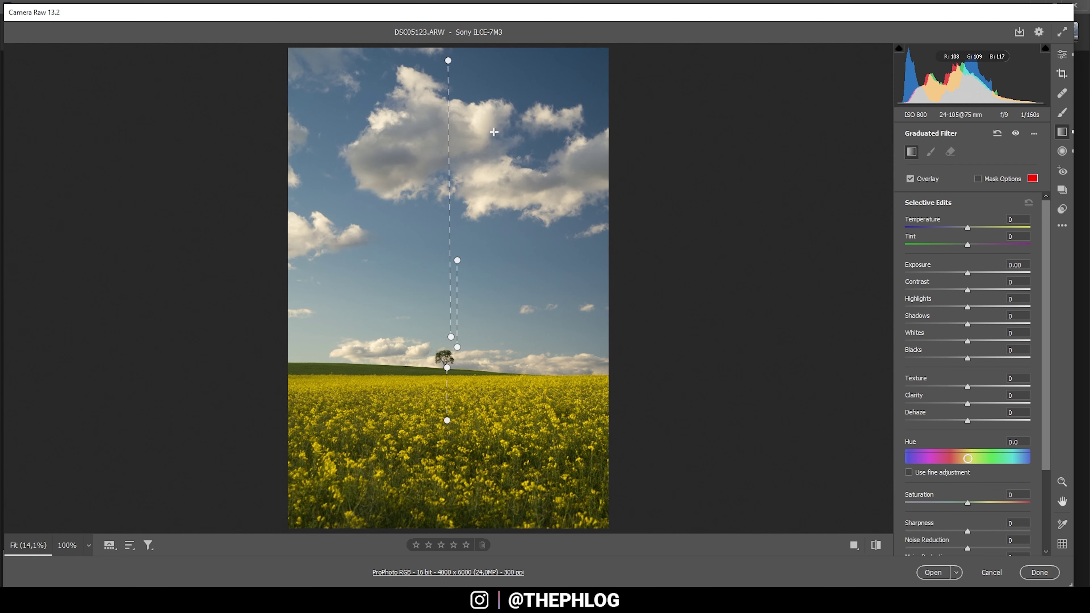
Lower the sky graduated filter's Exposure to -0.85 and set its Range Mask to Color
left_click(447, 60)
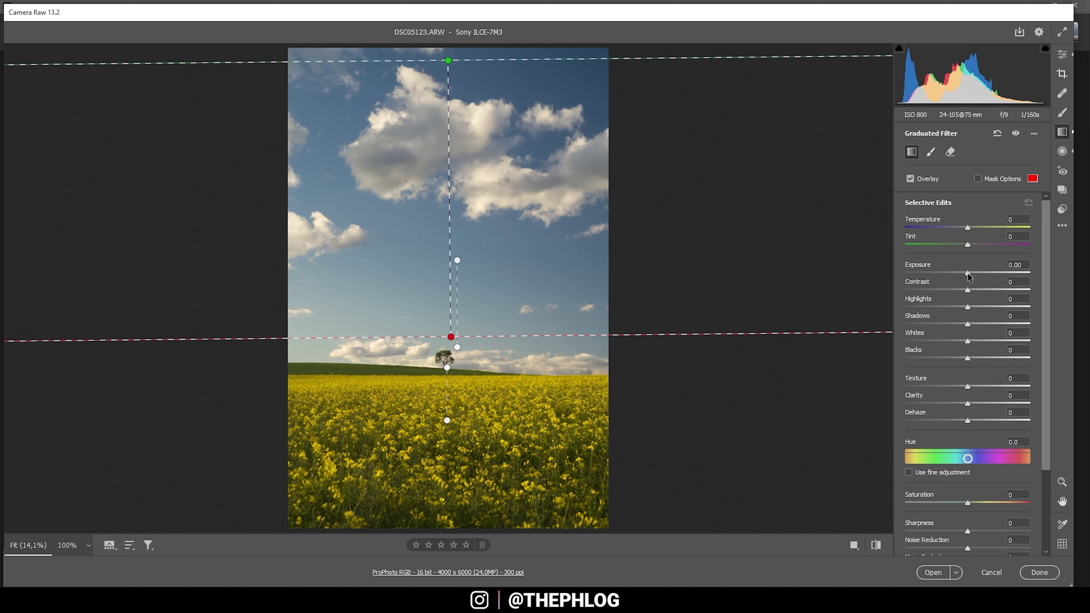
left_click_drag(967, 273, 953, 273)
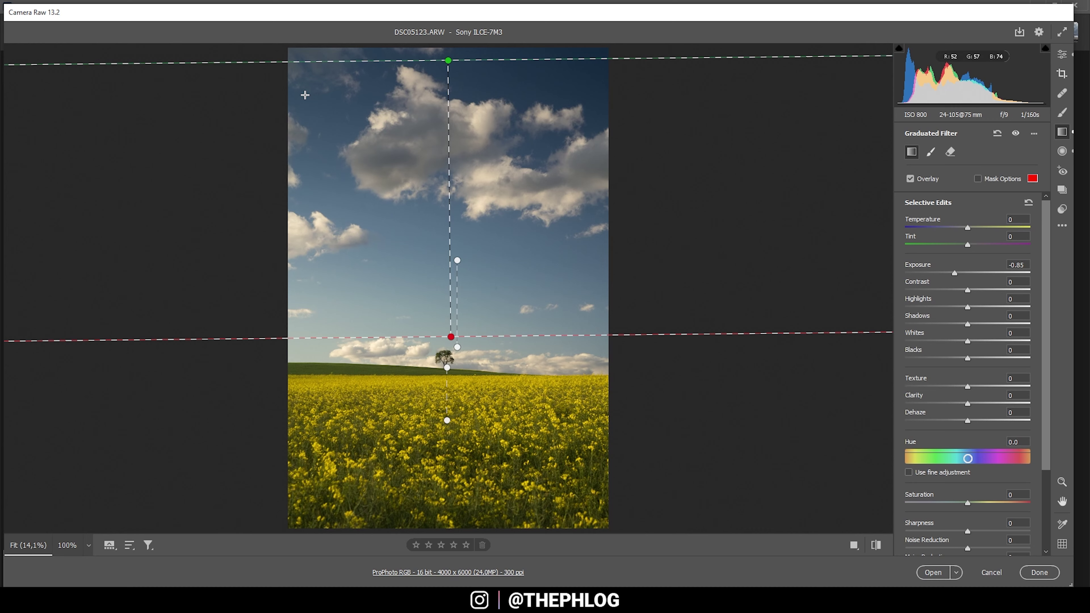
scroll(986, 424, "down", 3)
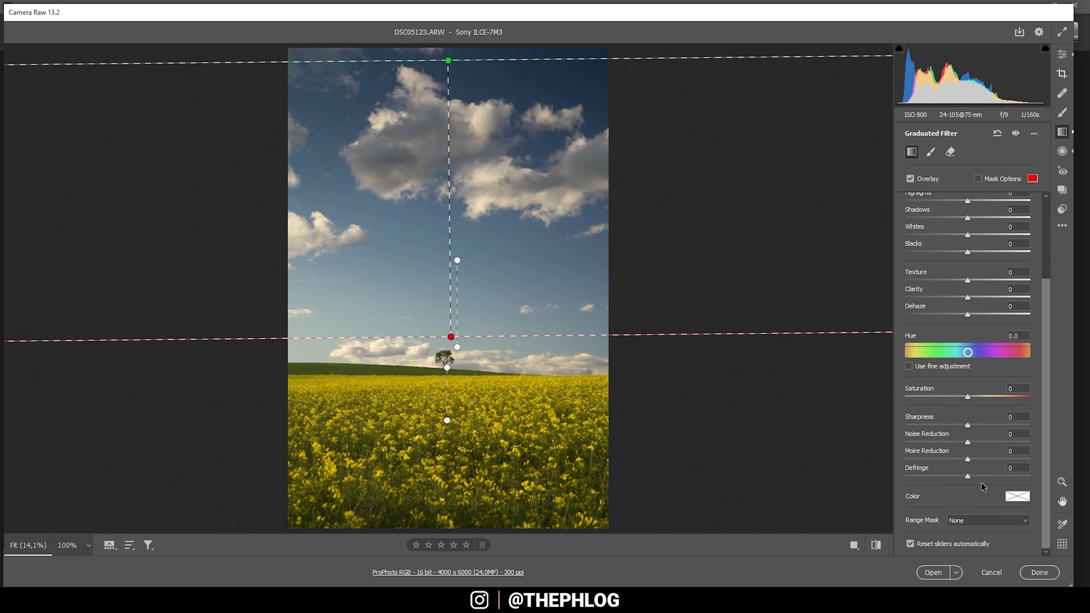
left_click(983, 523)
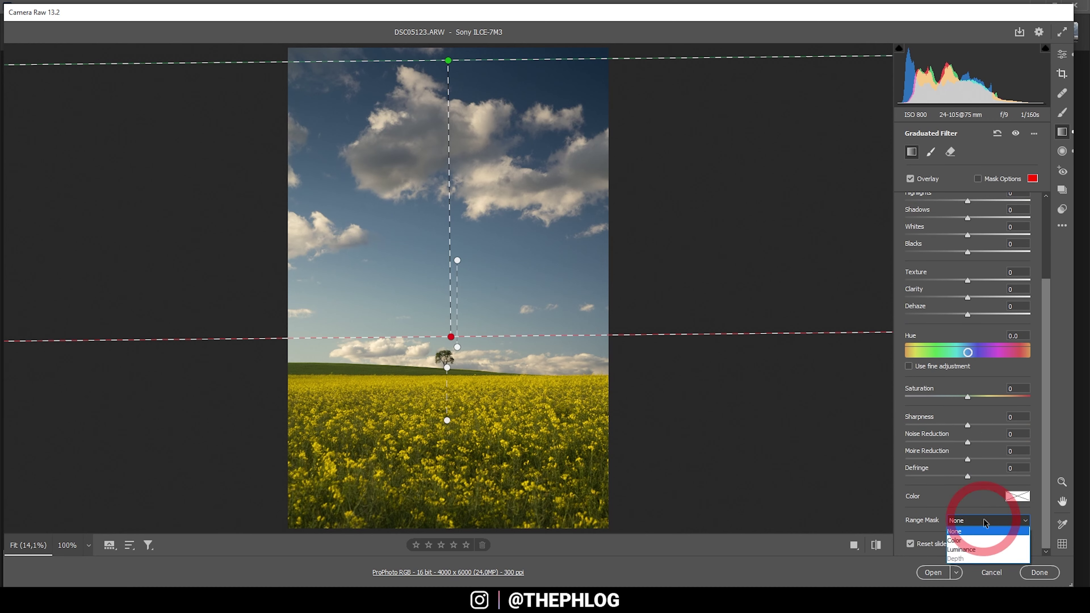
left_click(963, 535)
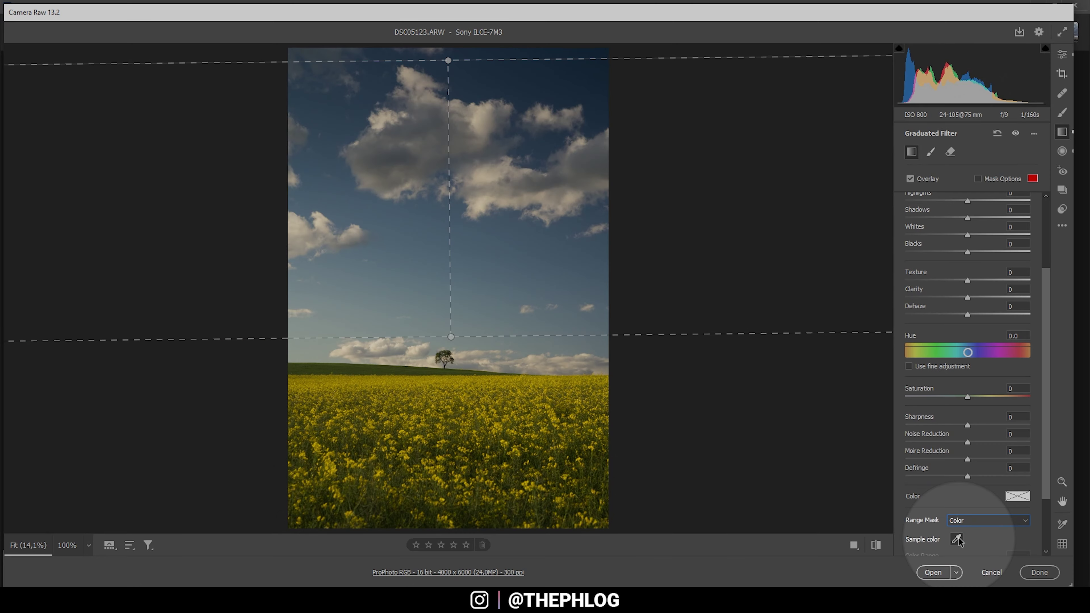
Sample two blue sky colours for the mask and set Color Range to 26
left_click(956, 539)
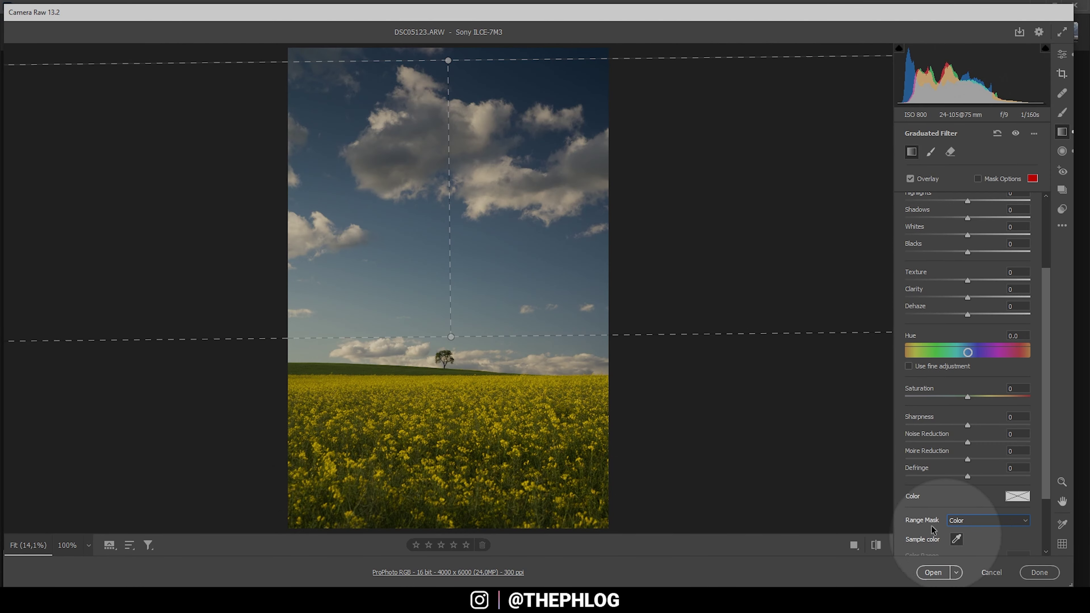
left_click(515, 79)
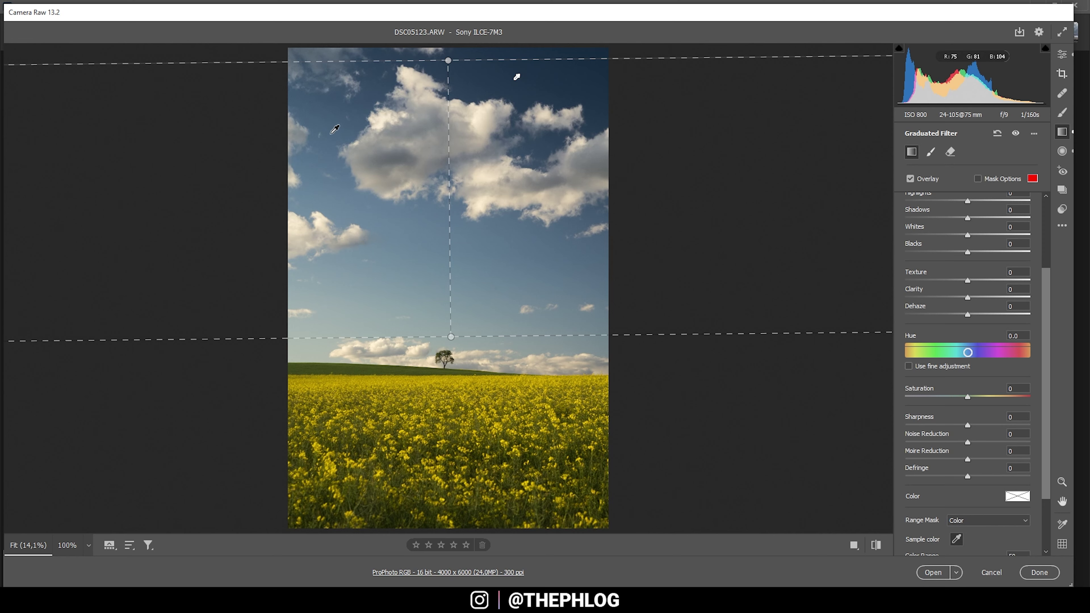
left_click(327, 120, "shift")
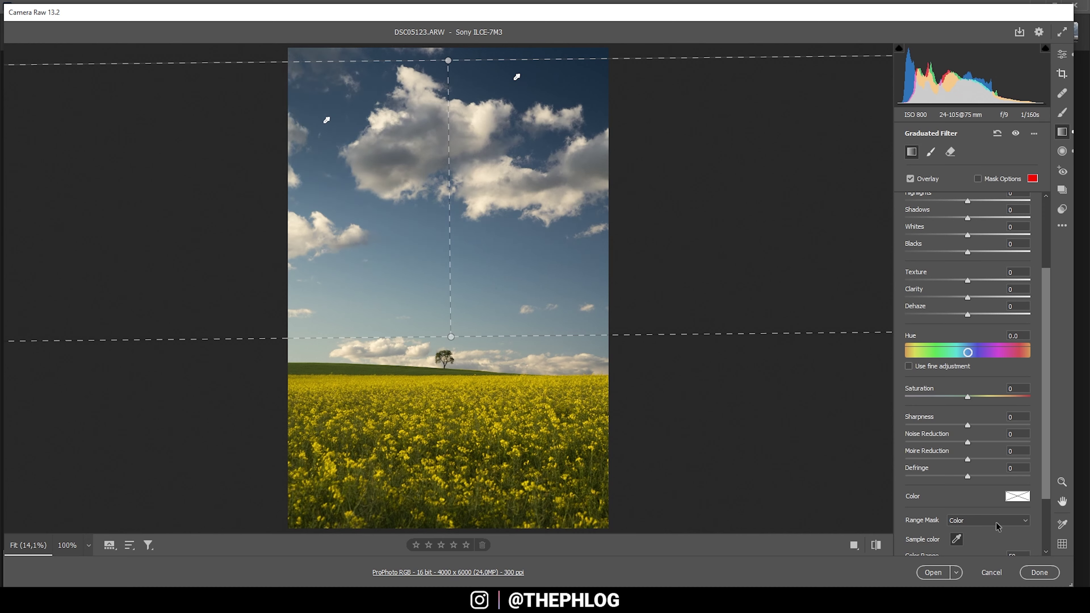
scroll(969, 513, "down", 2)
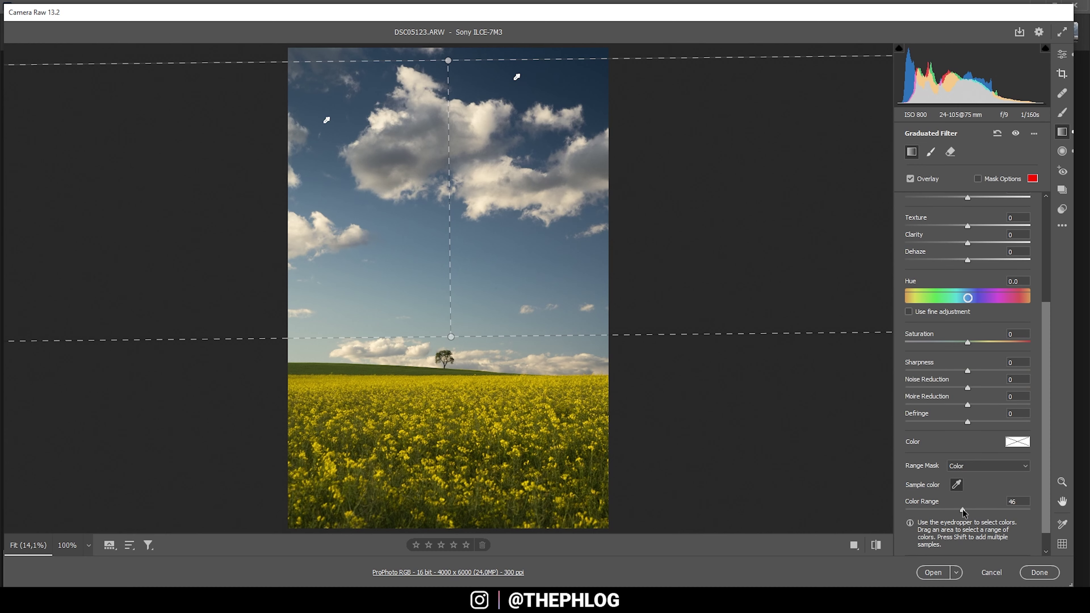
left_click_drag(956, 508, 925, 507)
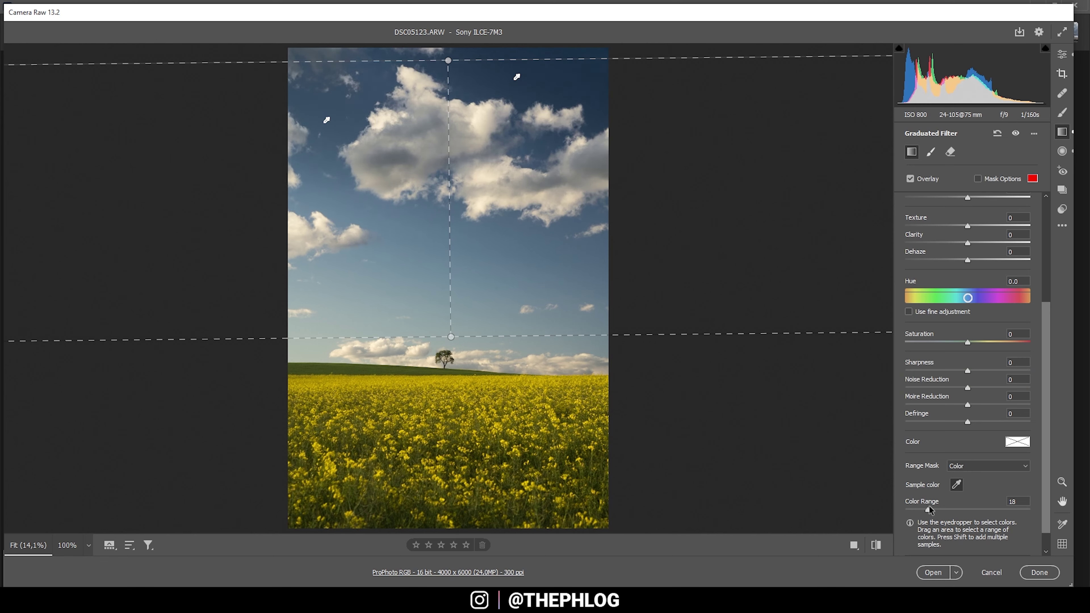
left_click_drag(929, 508, 937, 509)
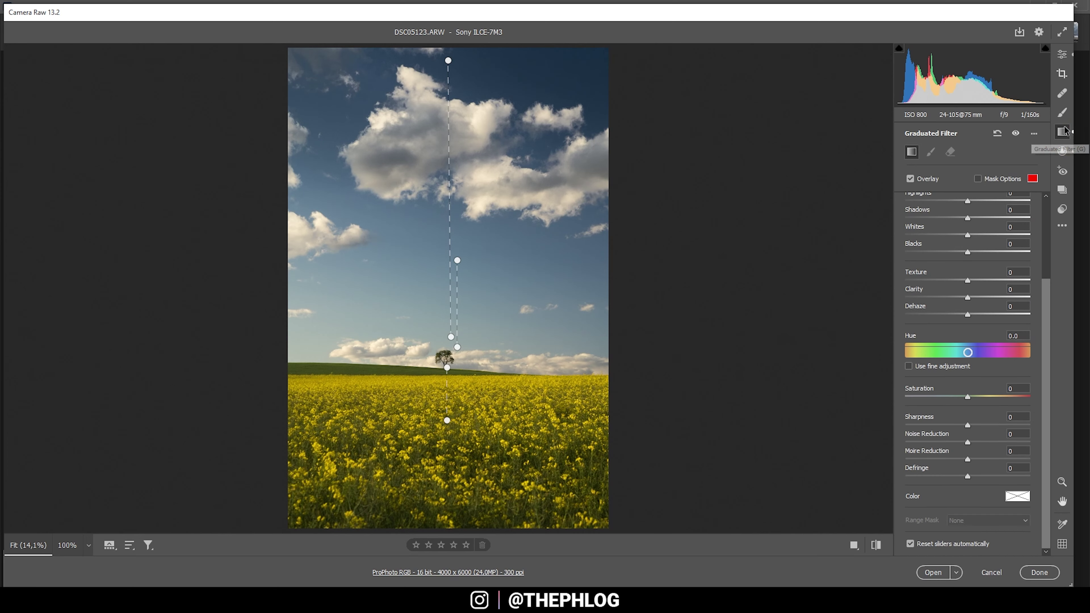
left_click_drag(457, 259, 457, 347)
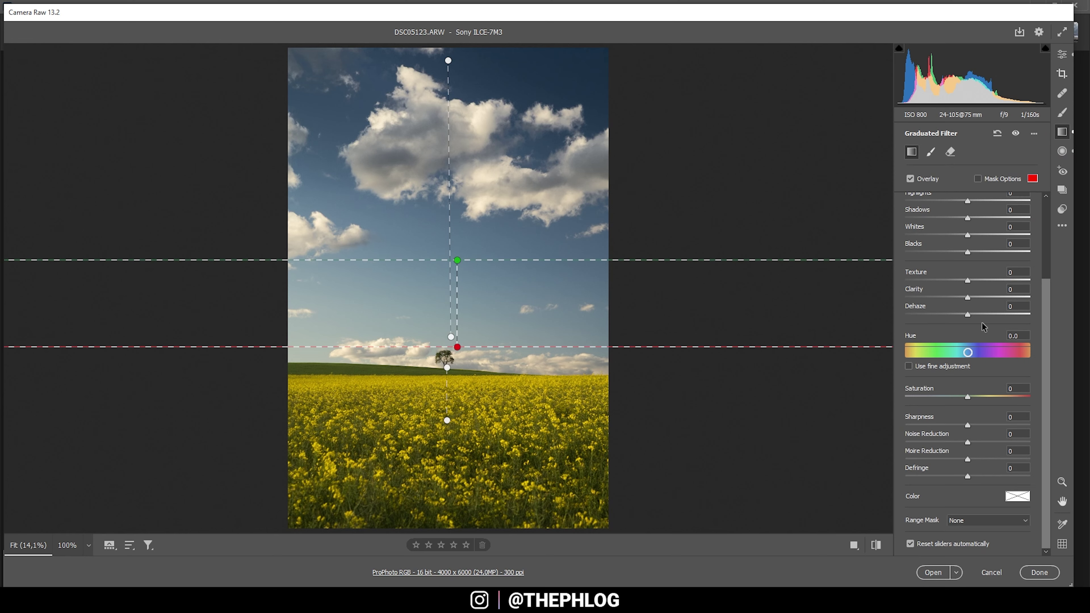
Boost clarity in the new lower-sky gradient; give the field filter Contrast -26, Texture -5, Clarity +14
left_click_drag(964, 297, 1011, 297)
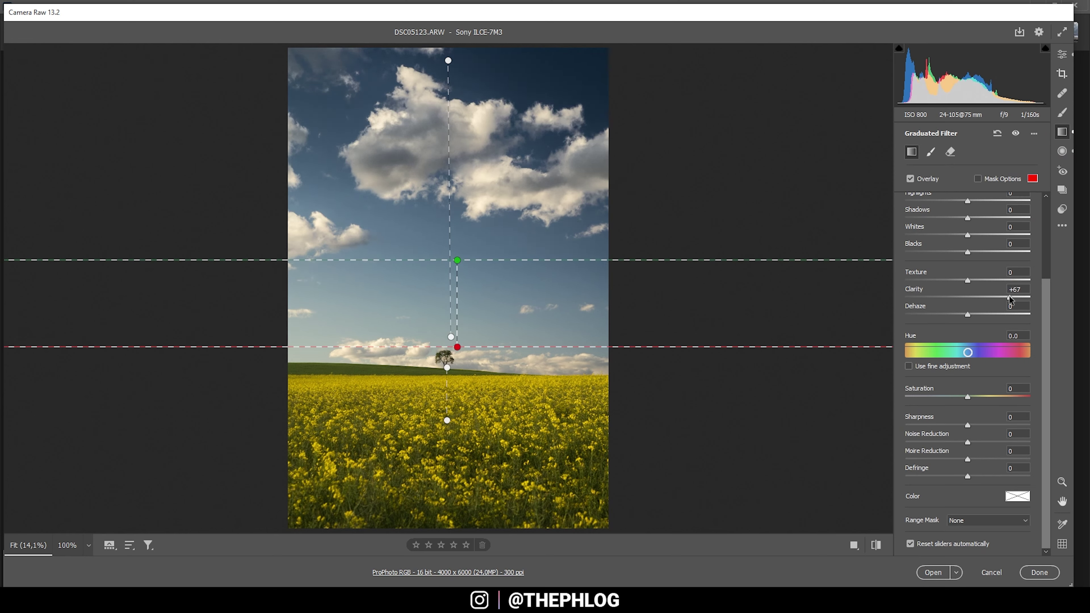
left_click(447, 368)
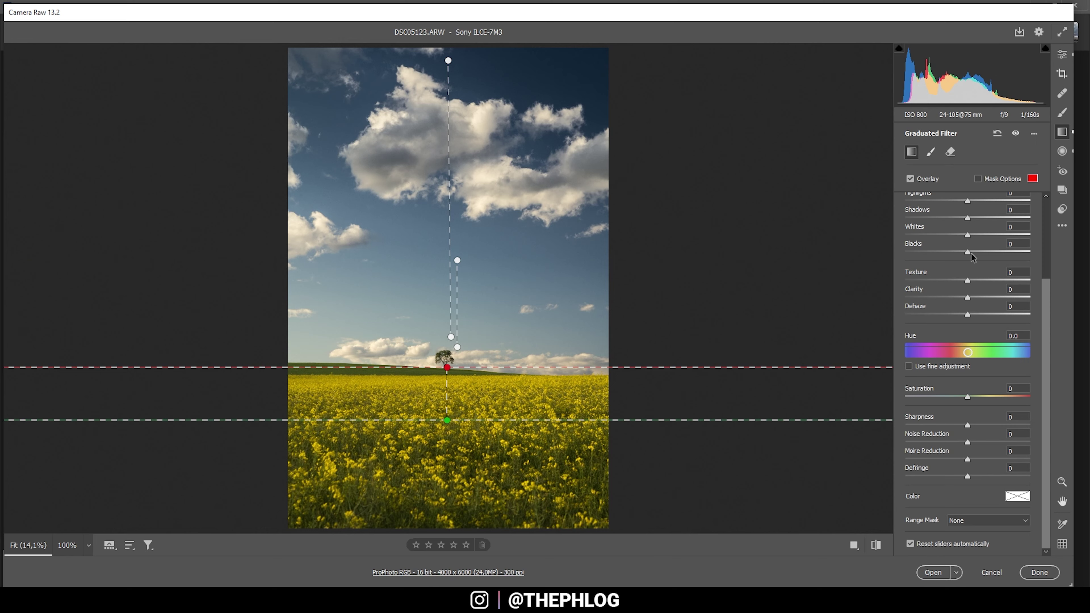
scroll(972, 256, "up", 3)
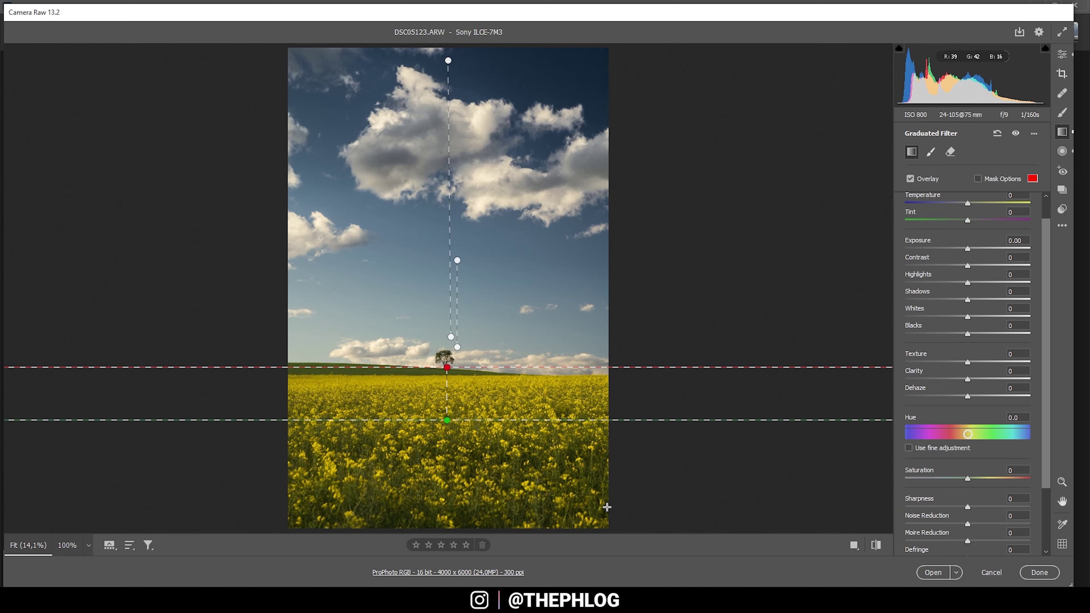
mouse_move(967, 266)
left_mouse_down()
mouse_move(939, 264)
mouse_move(951, 265)
left_mouse_up()
left_click_drag(967, 362, 967, 364)
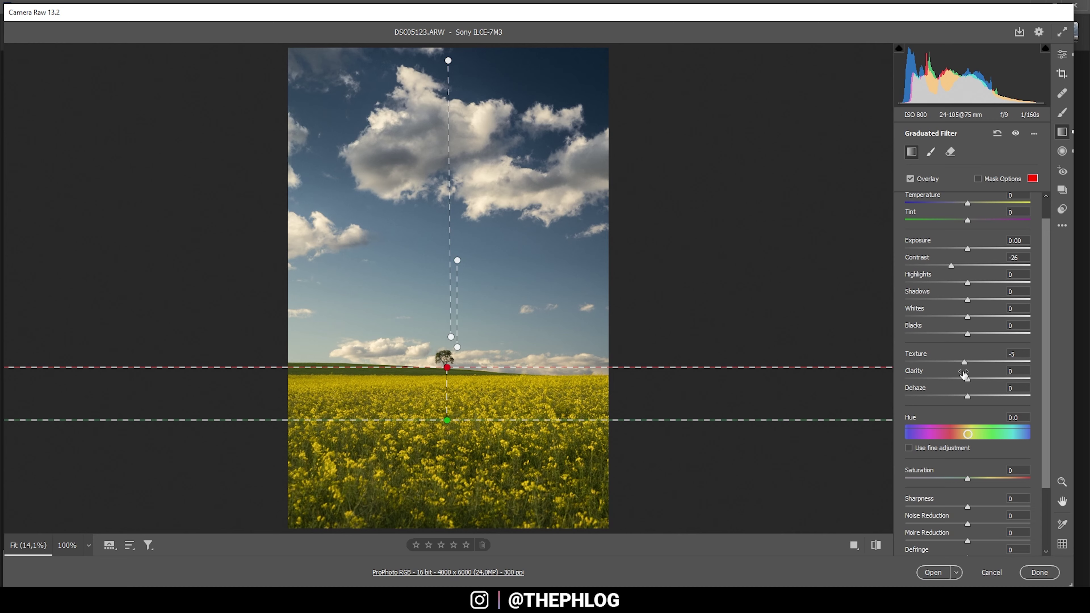
left_click_drag(968, 380, 979, 380)
left_click(1062, 151)
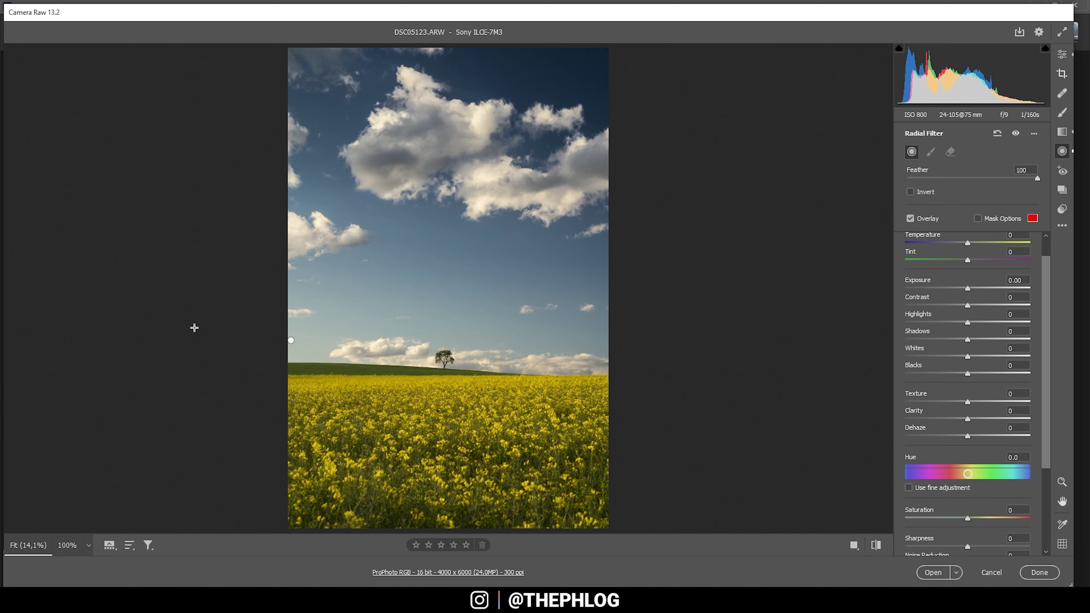
Tweak the left-edge radial filter's whites and blacks and push Dehaze to -46
left_click(291, 340)
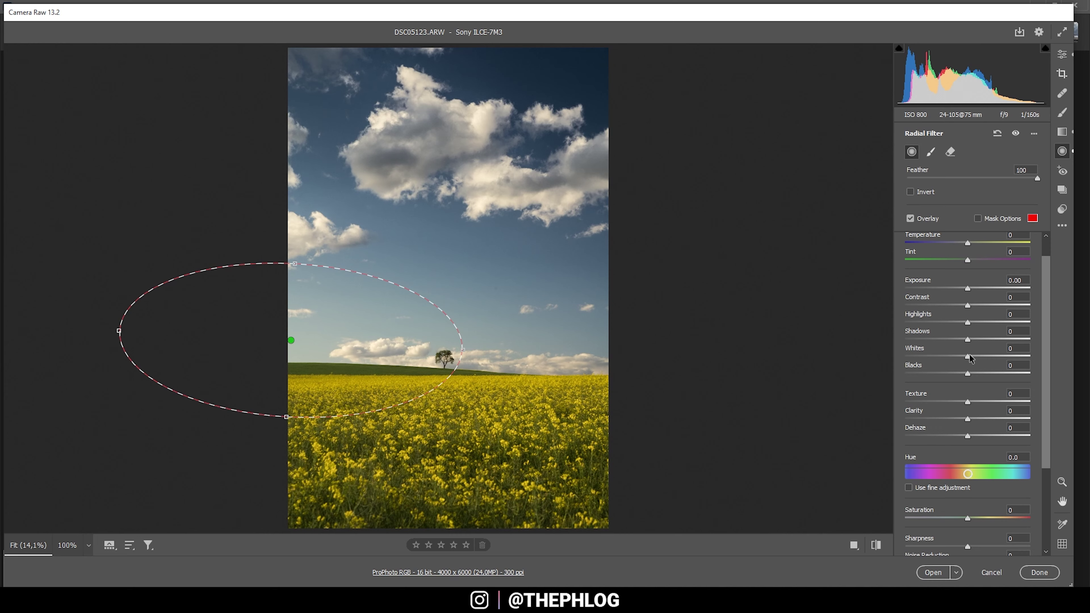
left_click_drag(969, 354, 994, 355)
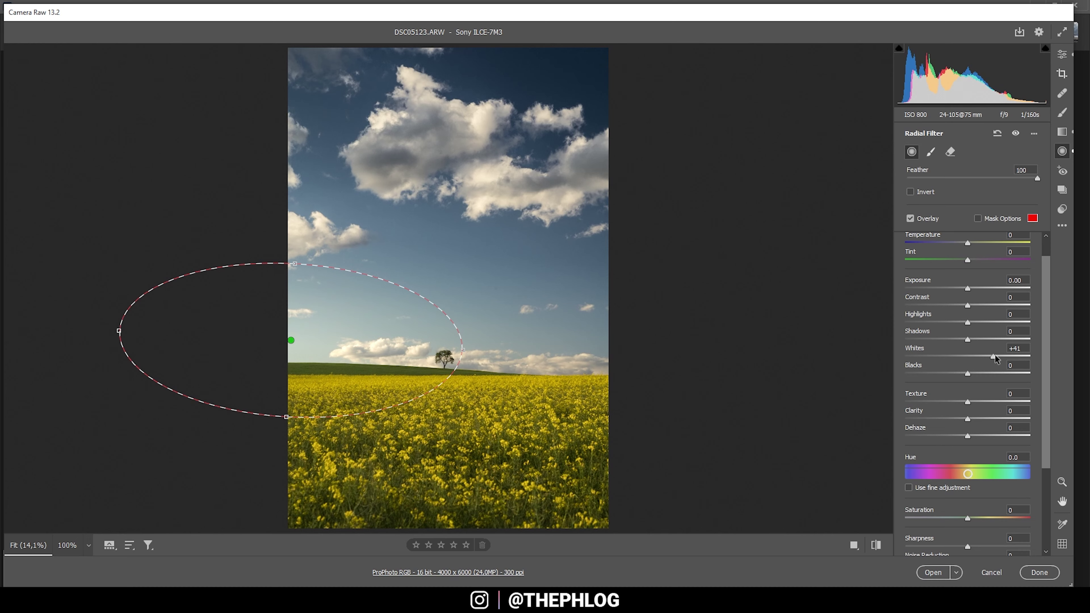
left_click_drag(995, 354, 991, 356)
left_click_drag(982, 374, 978, 374)
left_click_drag(963, 436, 950, 434)
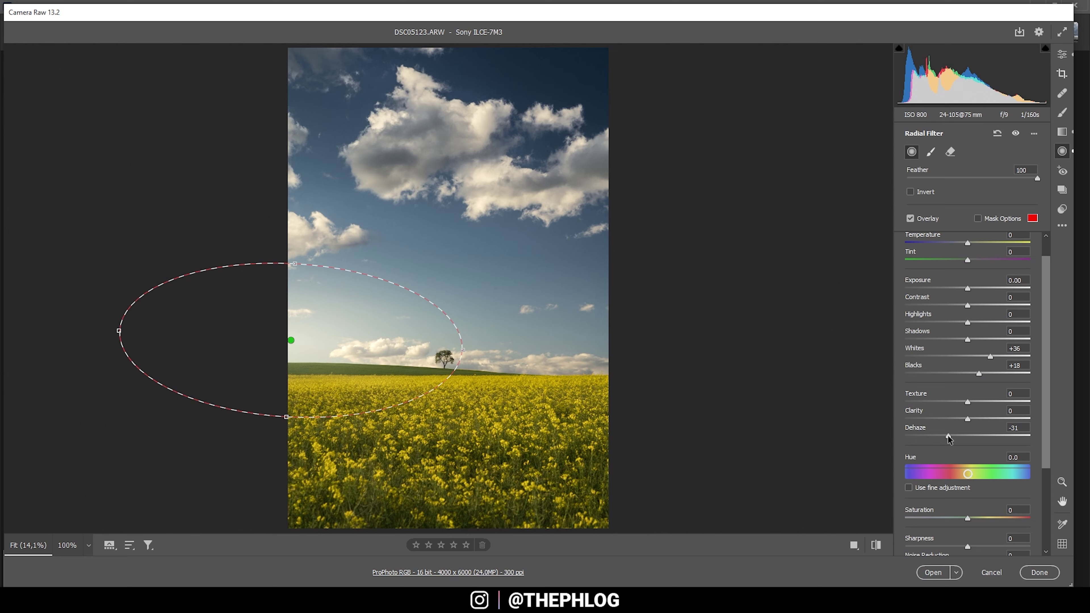
left_click_drag(948, 435, 938, 435)
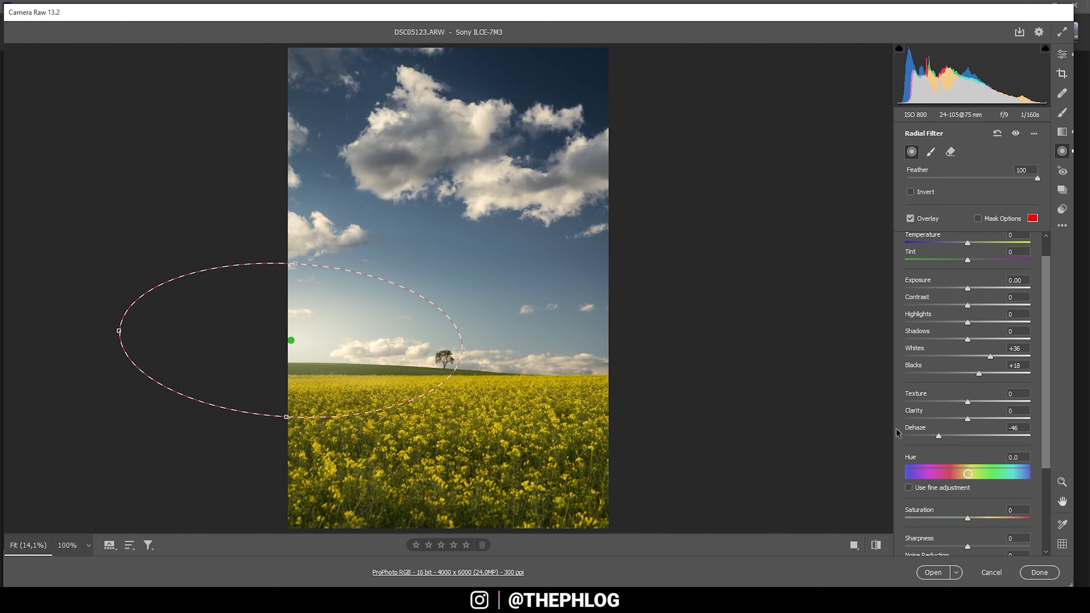
scroll(995, 397, "down", 2)
scroll(995, 397, "up", 2)
scroll(989, 399, "down", 3)
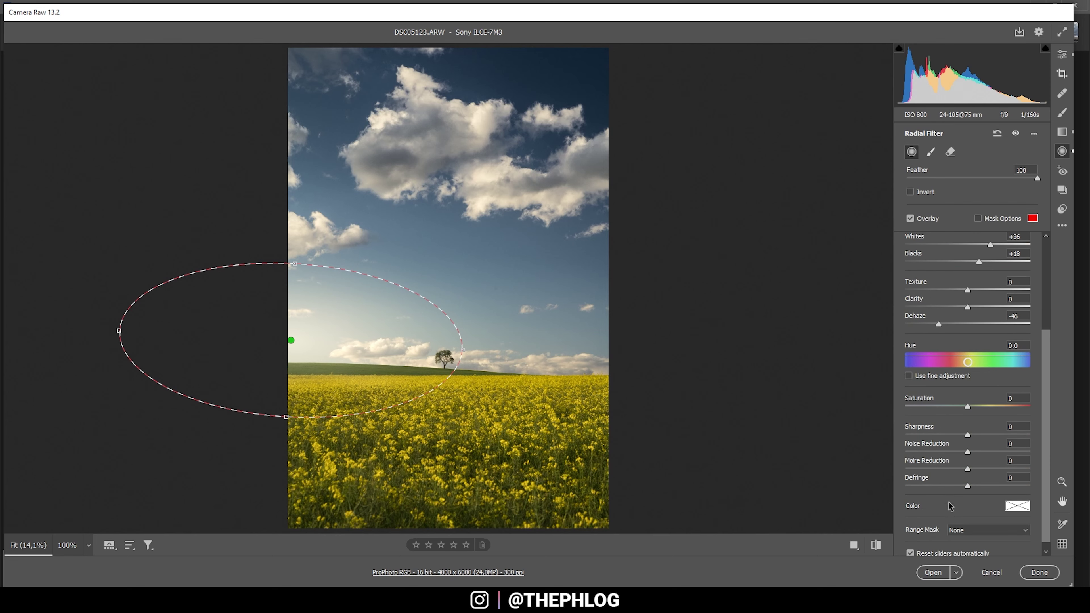
Tint the radial glow a pale cream colour (Hue 40, Saturation 16)
left_click(1016, 507)
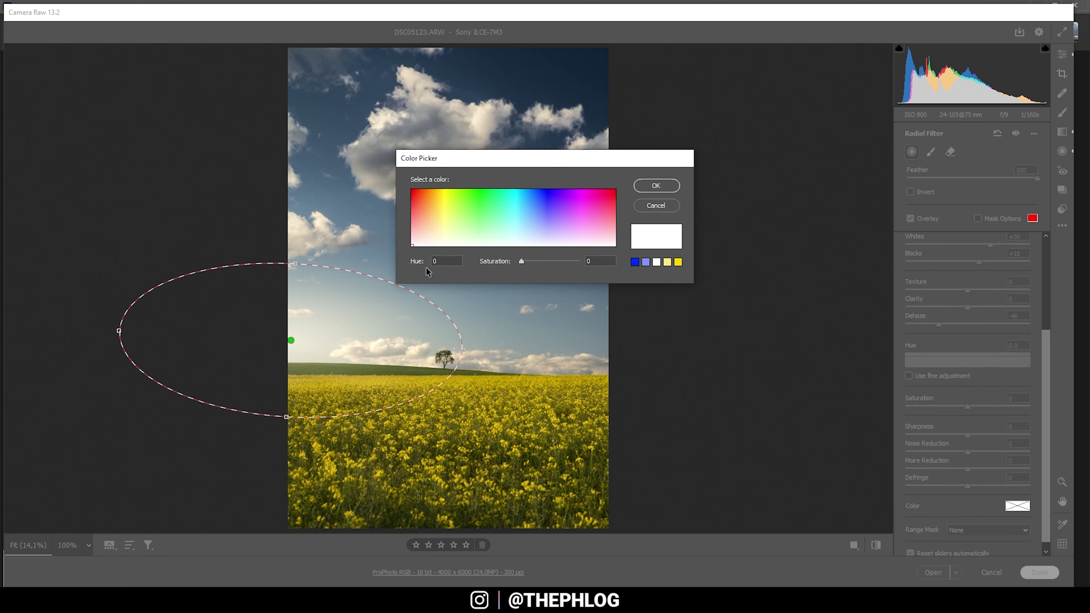
left_click_drag(443, 236, 434, 227)
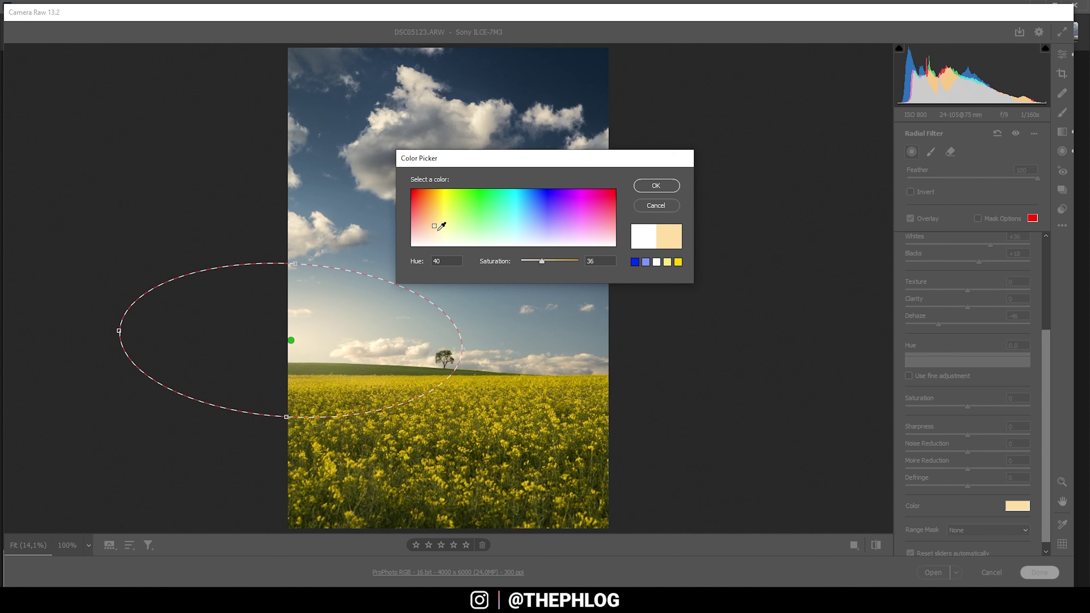
left_click_drag(541, 265, 527, 263)
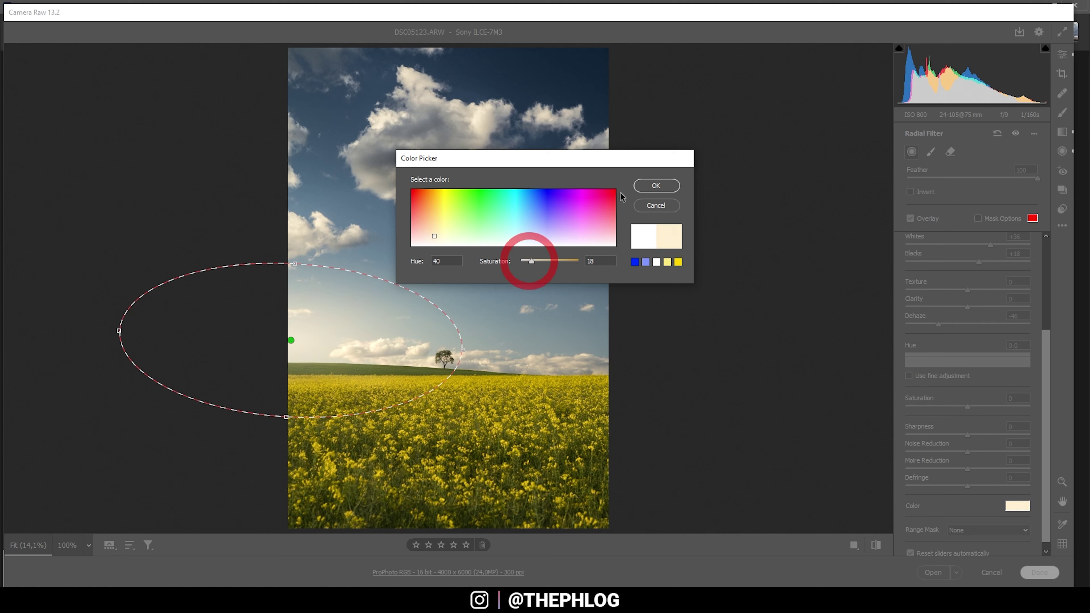
left_click(659, 186)
left_click(1060, 52)
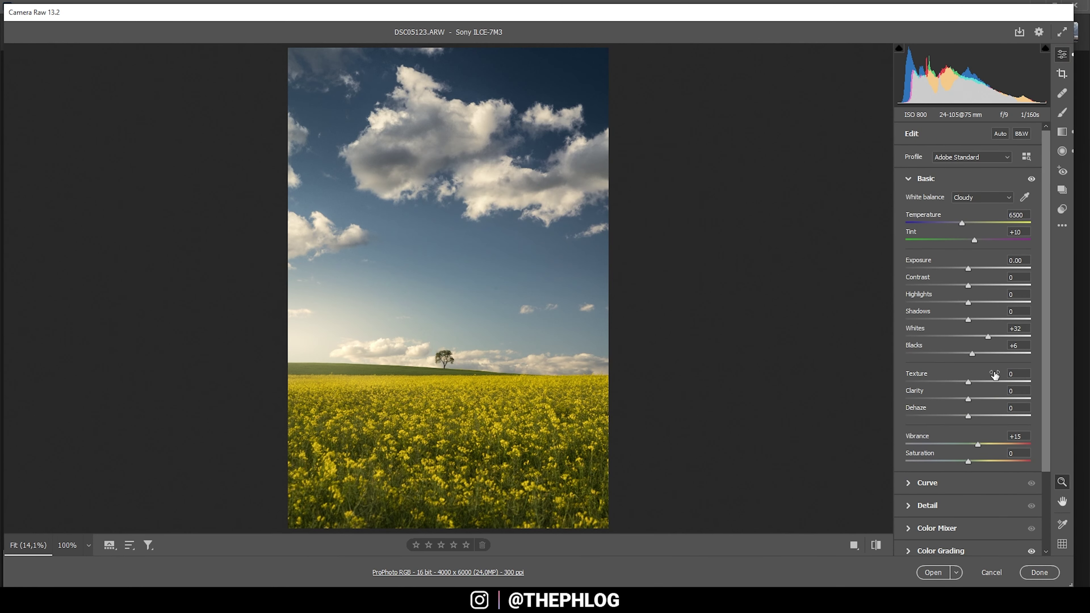
In the Color Mixer, raise Yellows saturation to +15 and Greens to +28
scroll(992, 376, "down", 3)
left_click(942, 435)
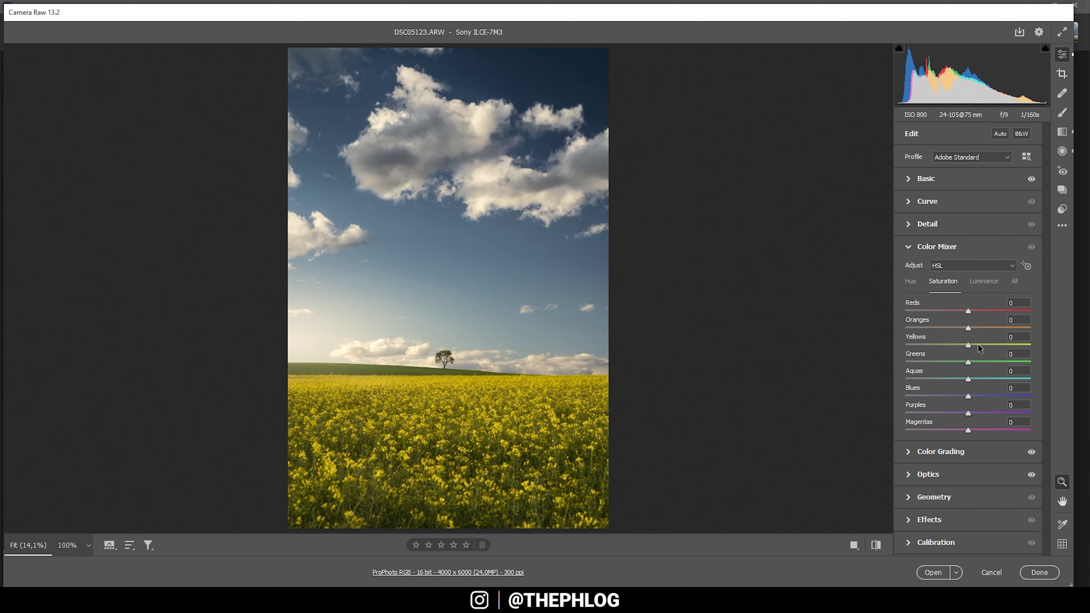
left_click_drag(971, 346, 987, 363)
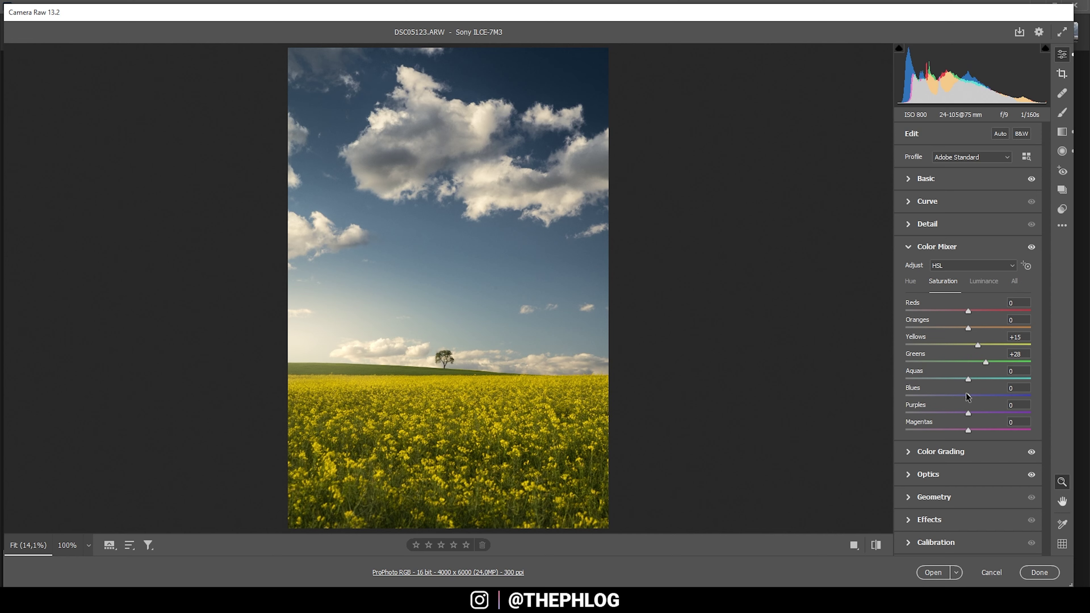
left_click_drag(968, 400, 976, 402)
left_click(908, 249)
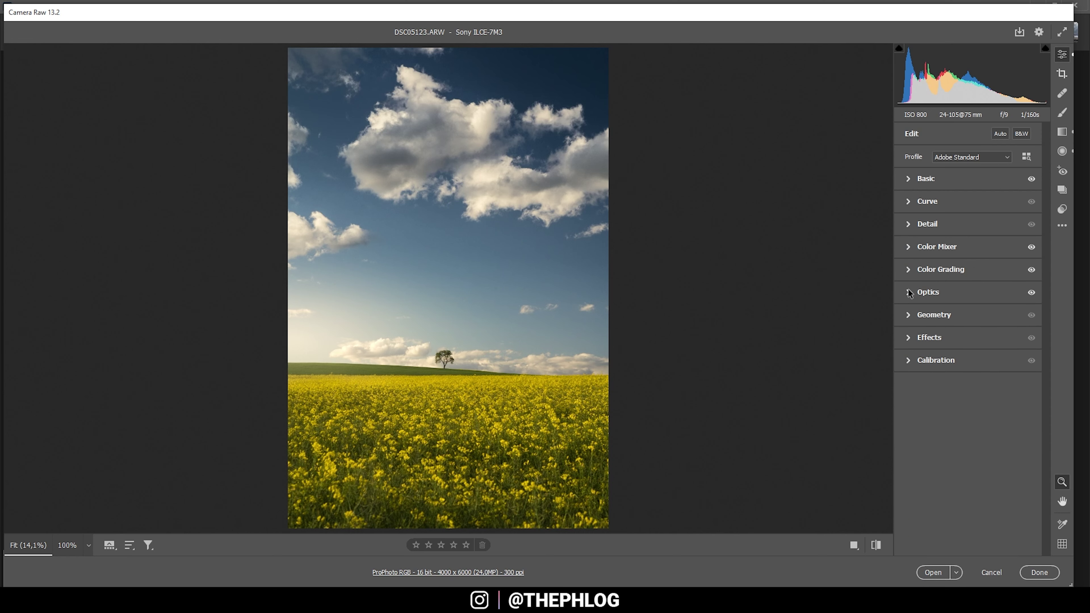
Grade the highlights warm yellow at Hue 52, Saturation 32
left_click(908, 268)
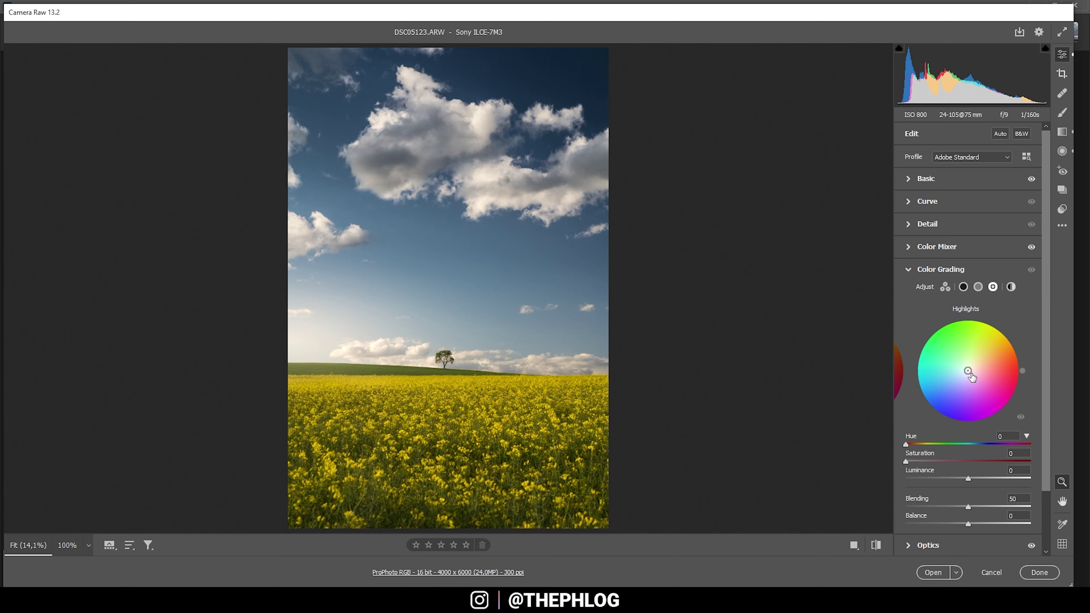
left_click_drag(968, 372, 977, 359)
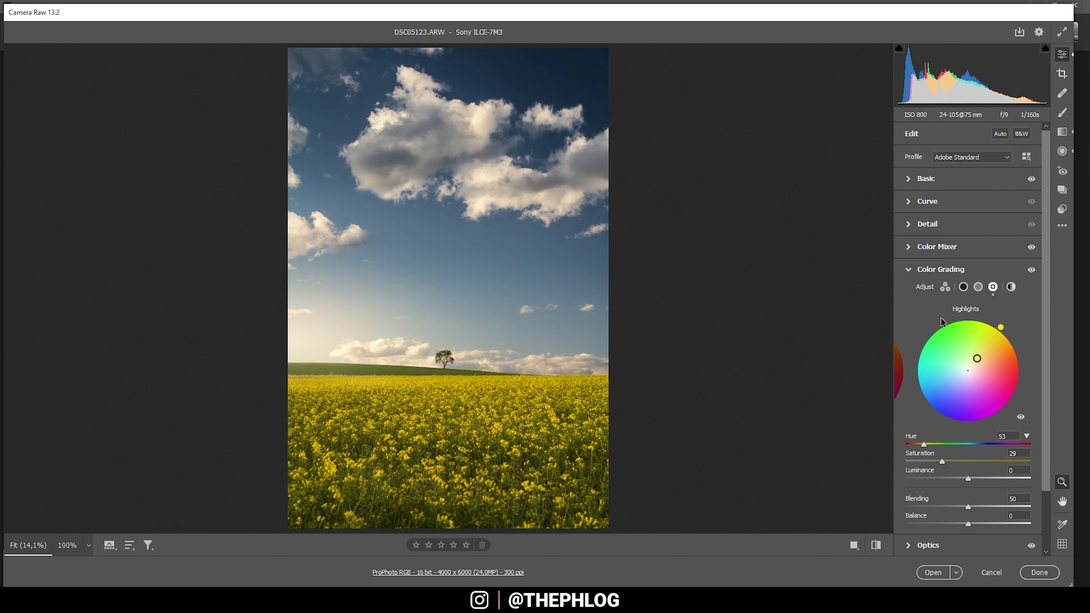
left_click_drag(941, 461, 954, 462)
Set Sharpening 76, Radius 0.5, Detail 100, Masking 73, and open the photo in Photoshop
left_click(910, 269)
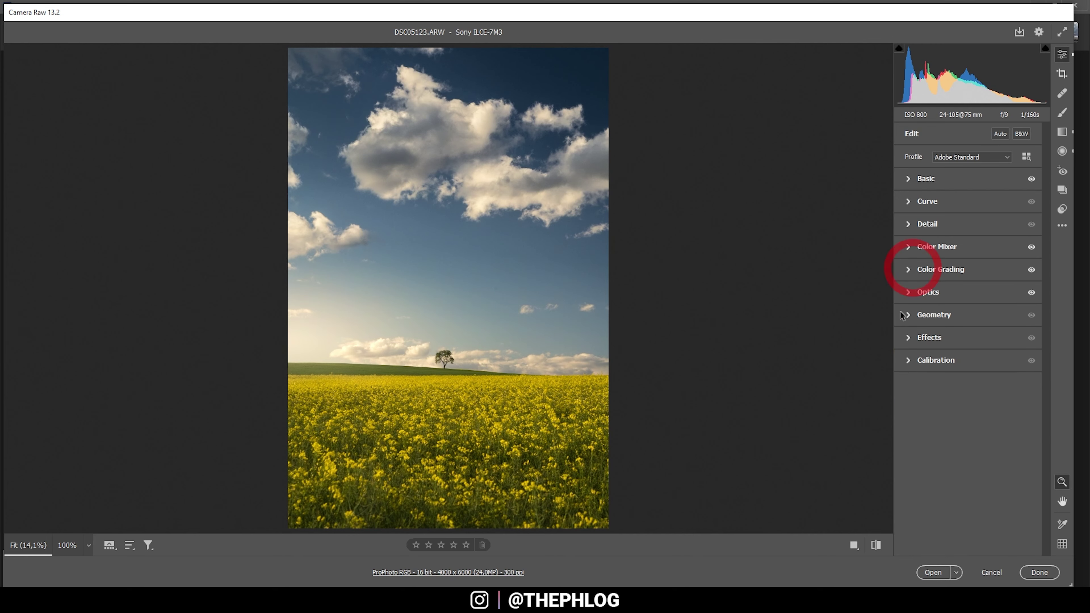
left_click(906, 224)
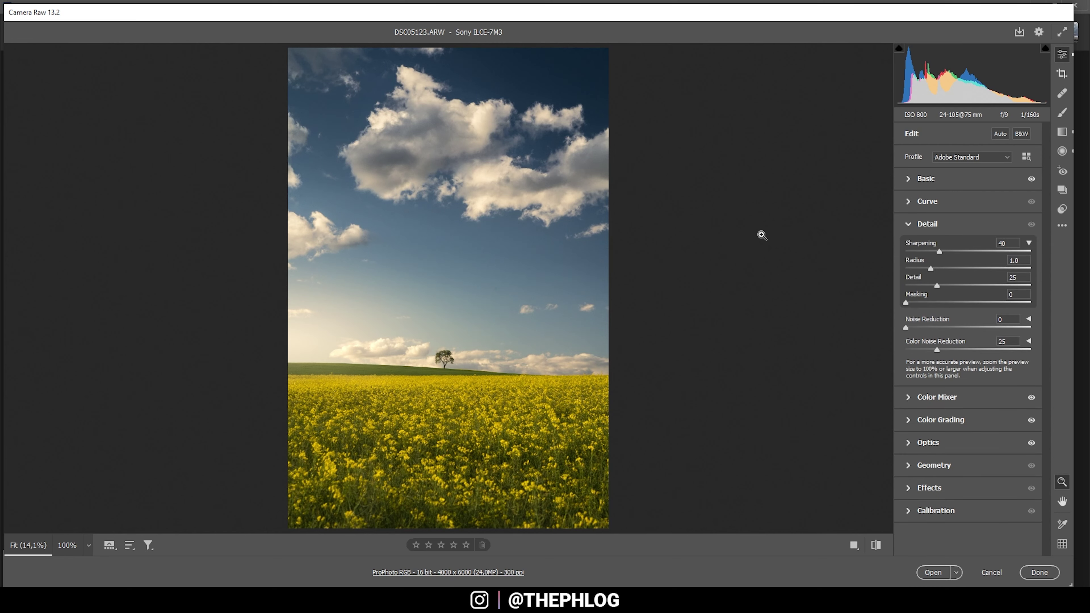
left_click(968, 251)
left_click_drag(930, 268, 762, 261)
left_click_drag(922, 302, 996, 303)
left_click(932, 572)
key("ctrl+0")
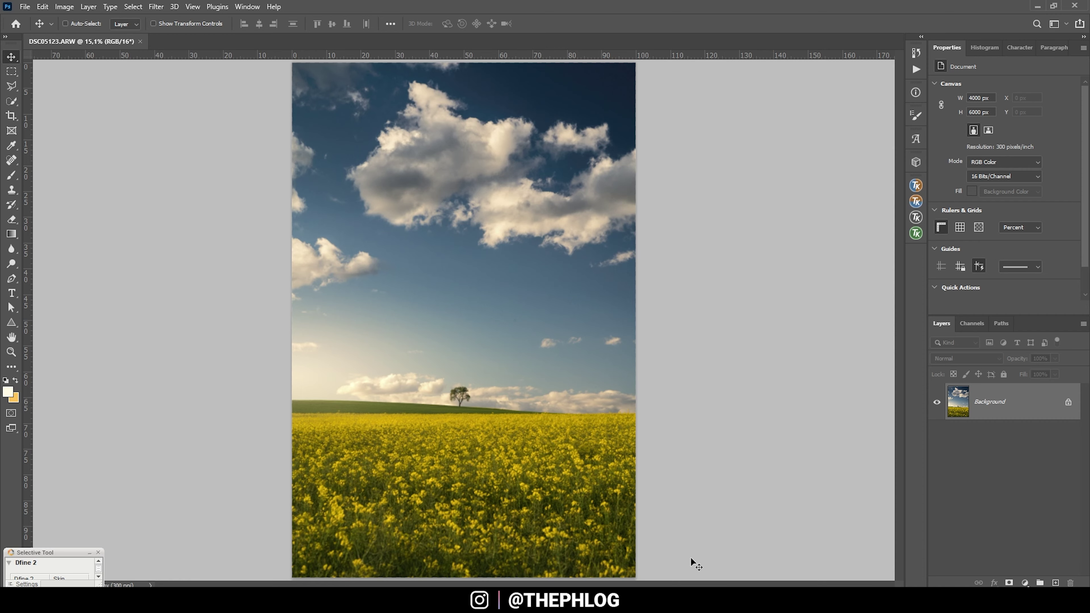
Add a new empty layer set to Soft Light blending
key("ctrl+minus")
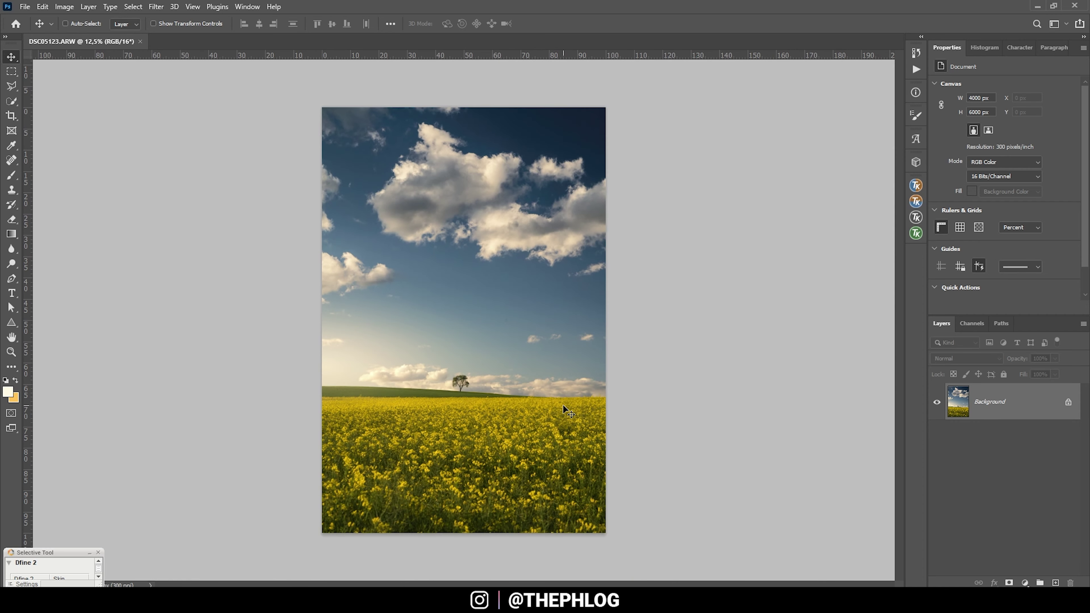
left_click(1055, 582)
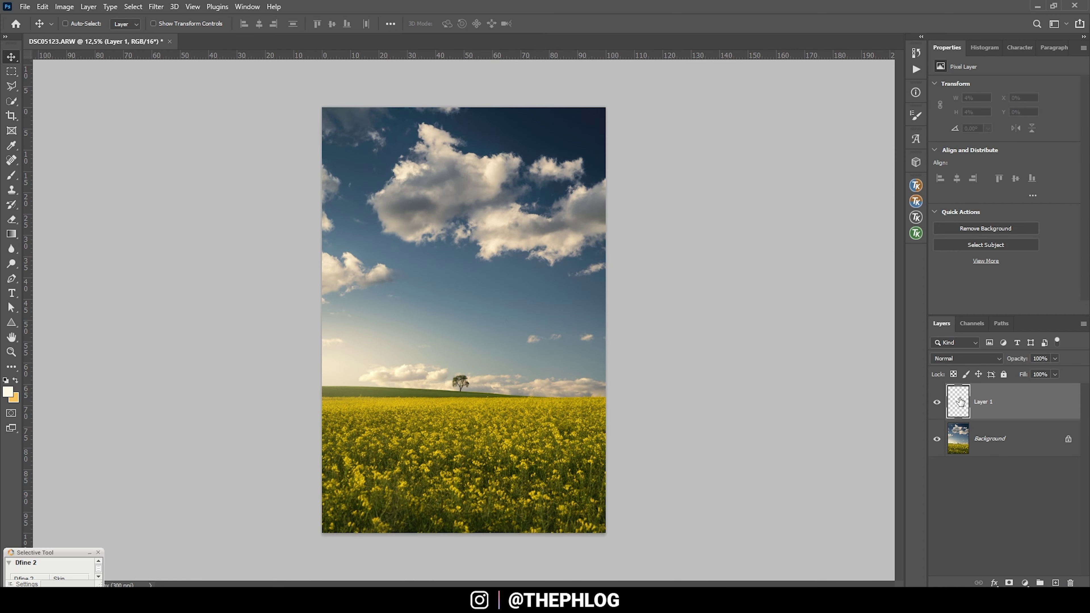
left_click(963, 358)
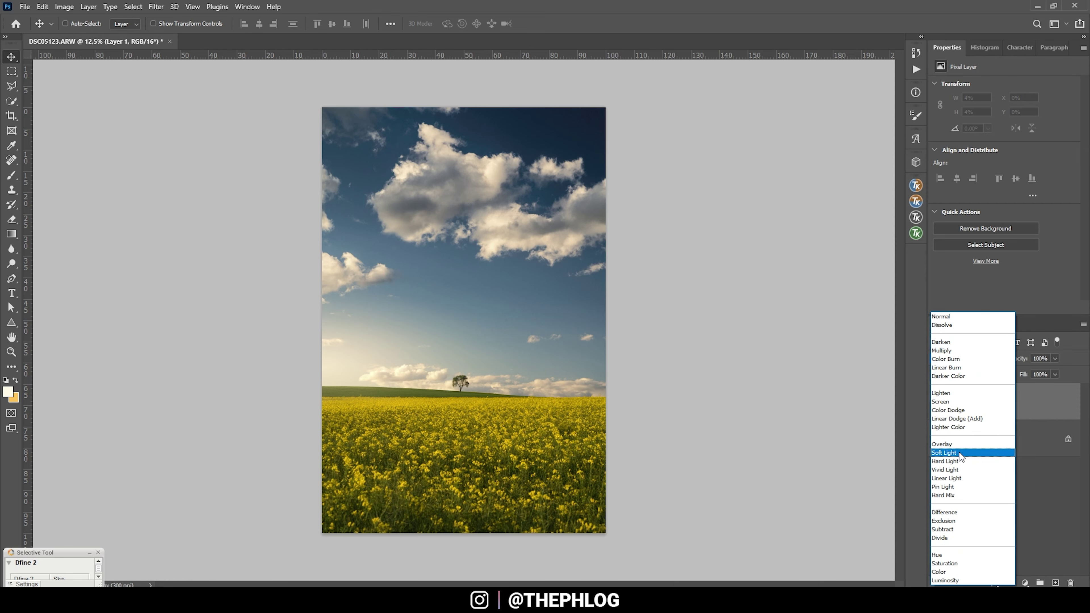
left_click(944, 452)
Set up a soft brush at 10% opacity with a very pale cream colour
key("b")
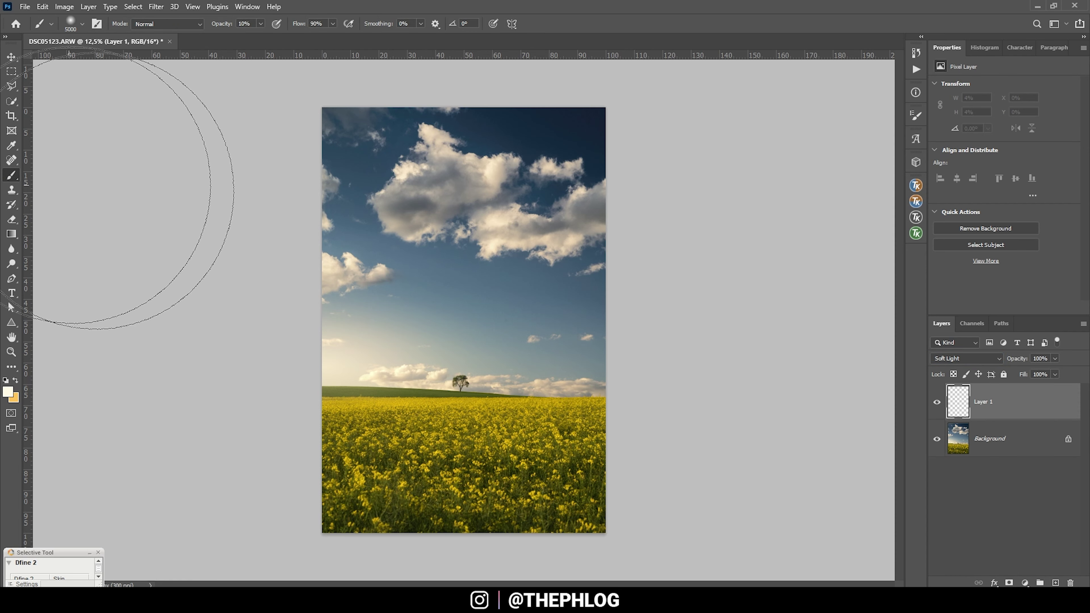
left_click(260, 25)
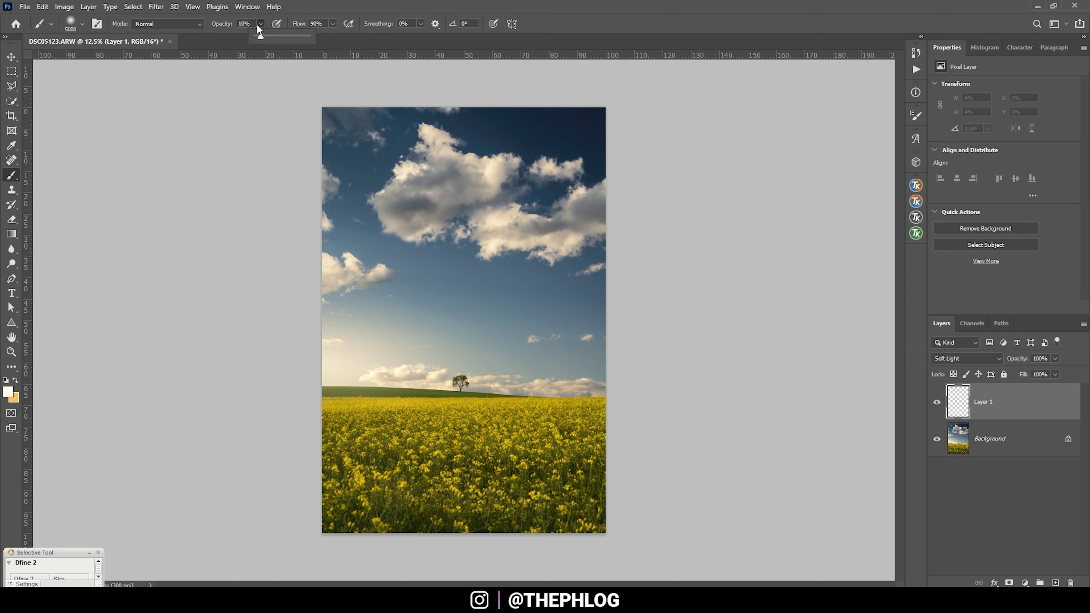
left_click(261, 24)
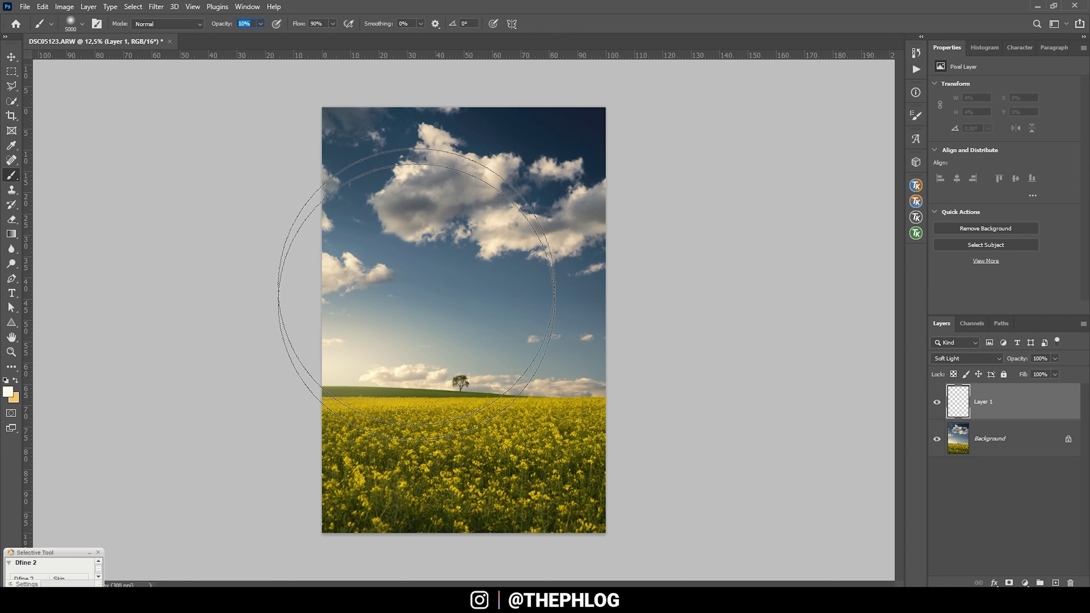
left_click(7, 391)
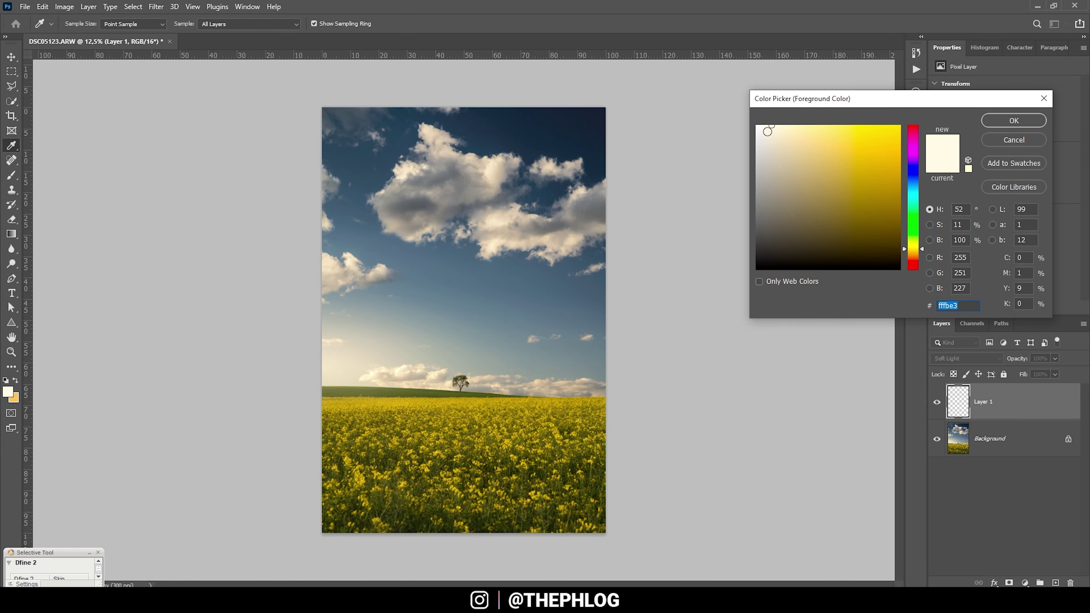
left_click_drag(767, 129, 768, 121)
left_click(1038, 116)
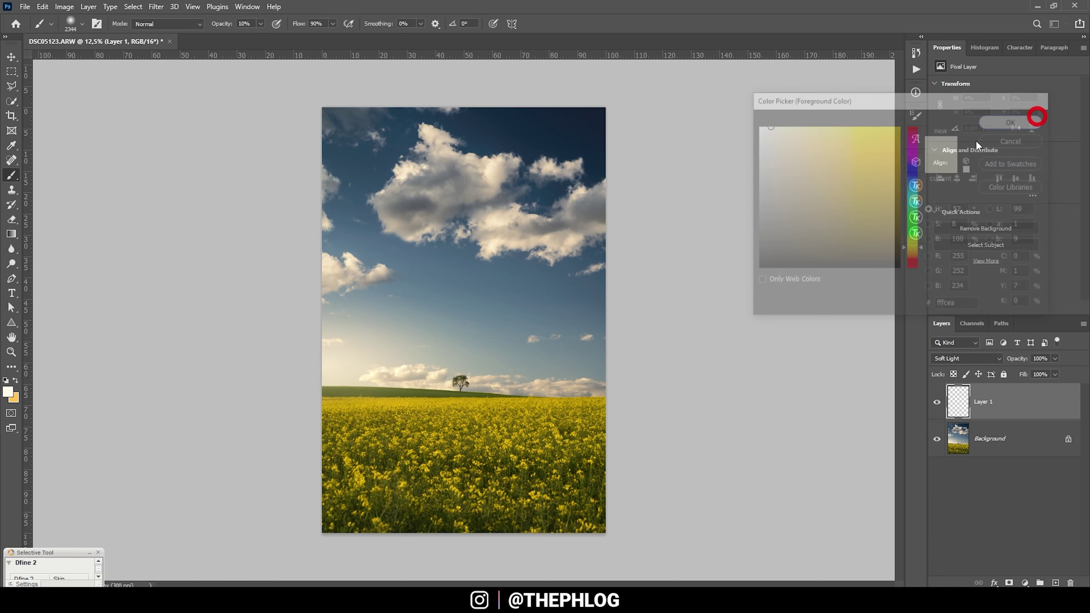
Paint soft cream glow dabs over the left horizon, near the tree and left edge
left_click(341, 361)
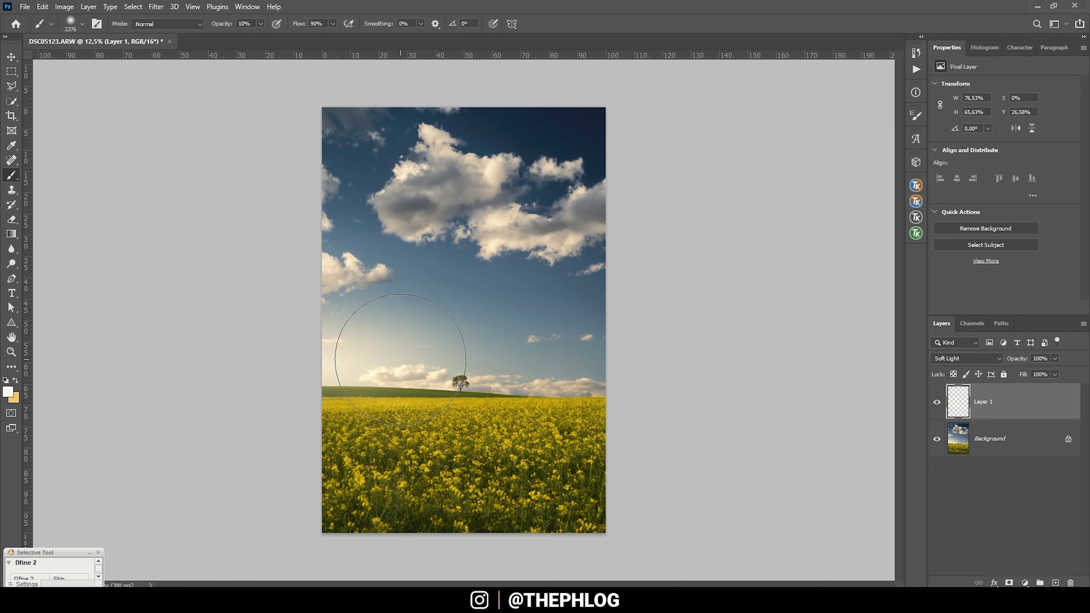
left_click(454, 359)
right_click(433, 382, "alt")
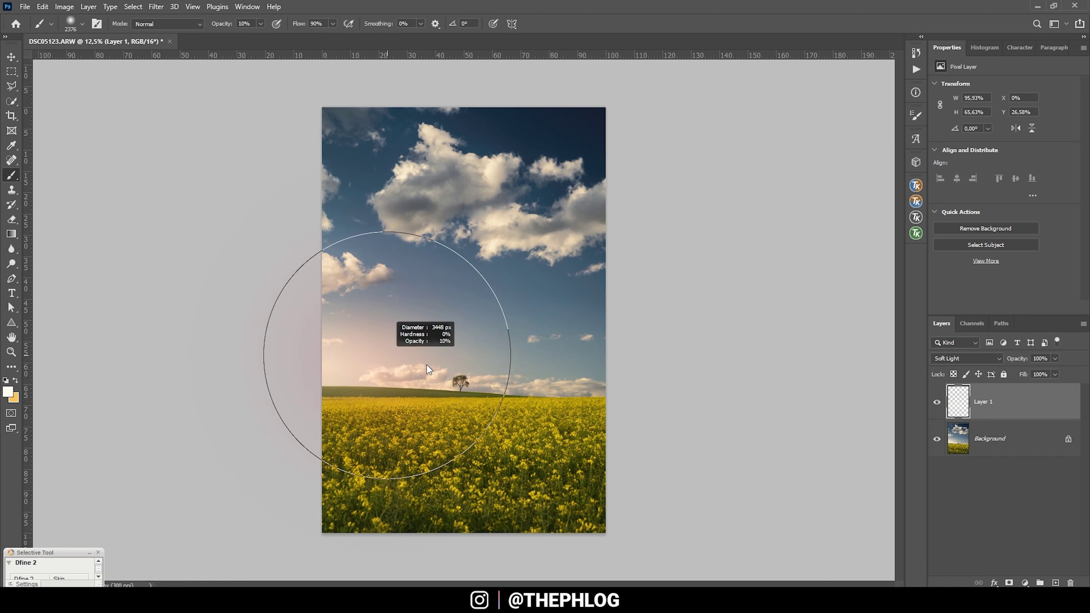
left_click(337, 345)
left_click(336, 343)
left_click(394, 343)
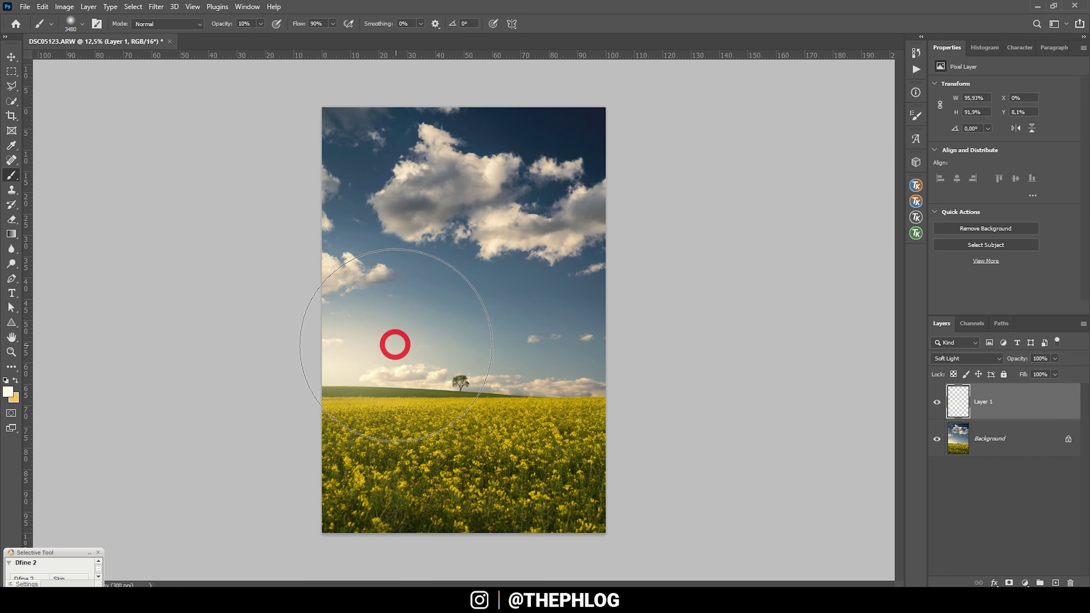
right_click(315, 348, "alt")
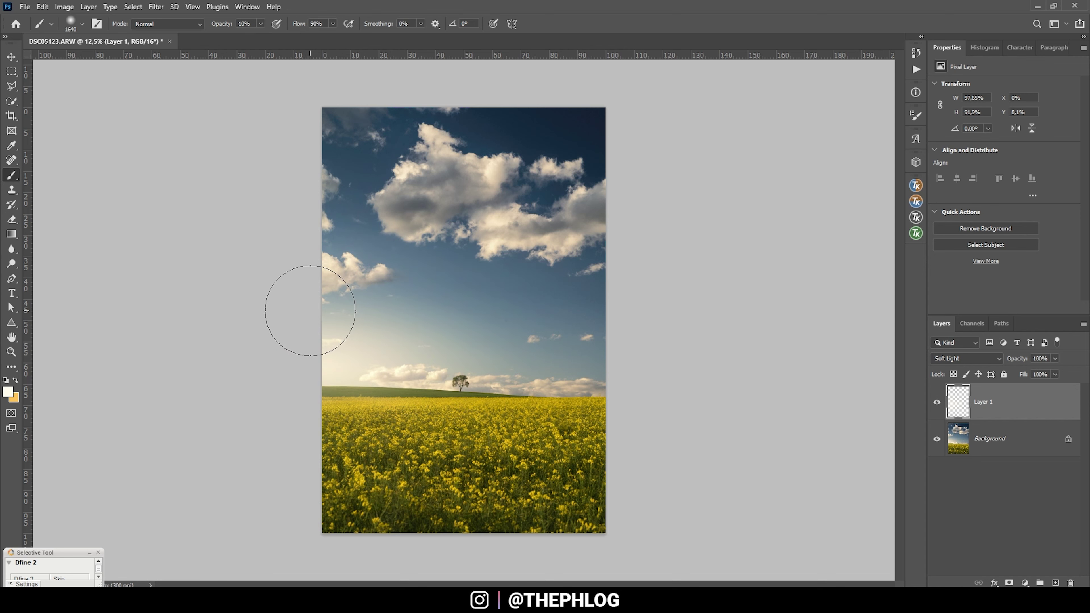
left_click(310, 301)
right_click(441, 360, "alt")
Compare the photo with and without the glow and select both layers
left_click(932, 406)
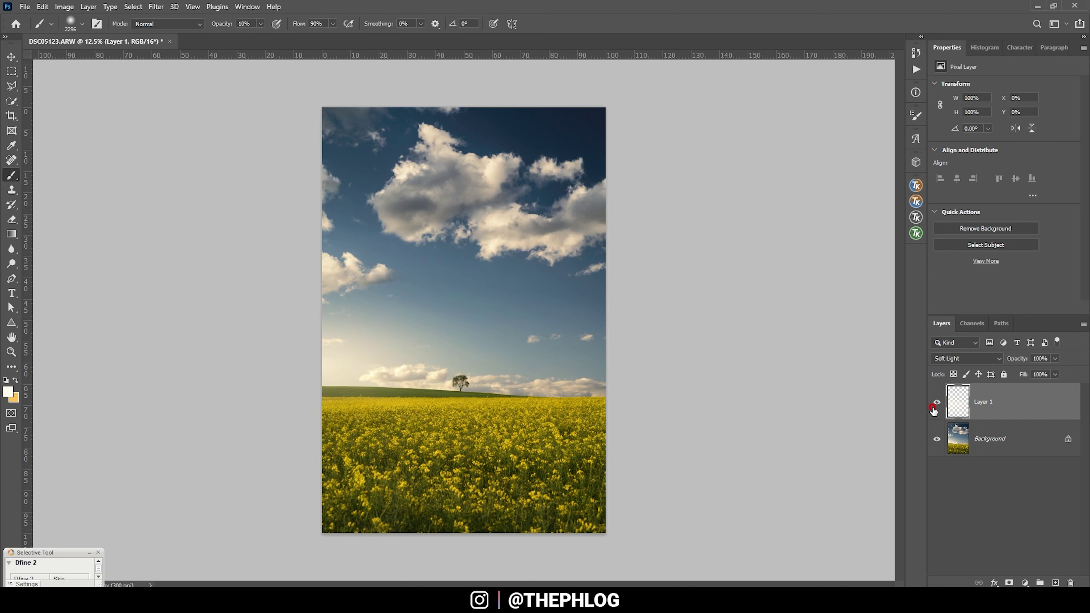
left_click(933, 405)
left_click(932, 406)
left_click(932, 406)
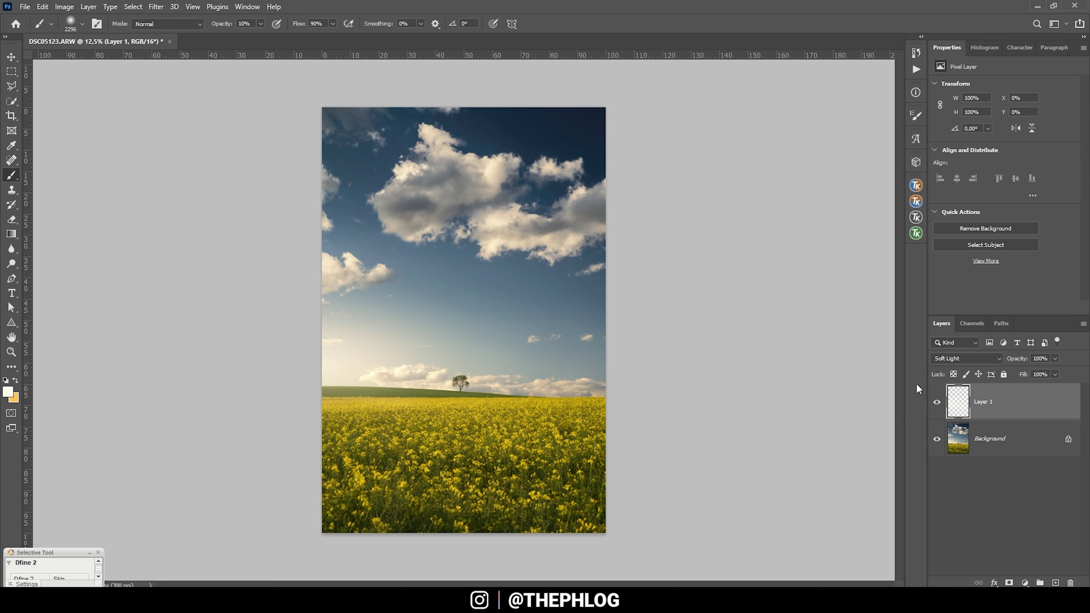
left_click(973, 449, "shift")
Merge the glow into Background and add a Gradient Map layer blended as Soft Light
key("ctrl+e")
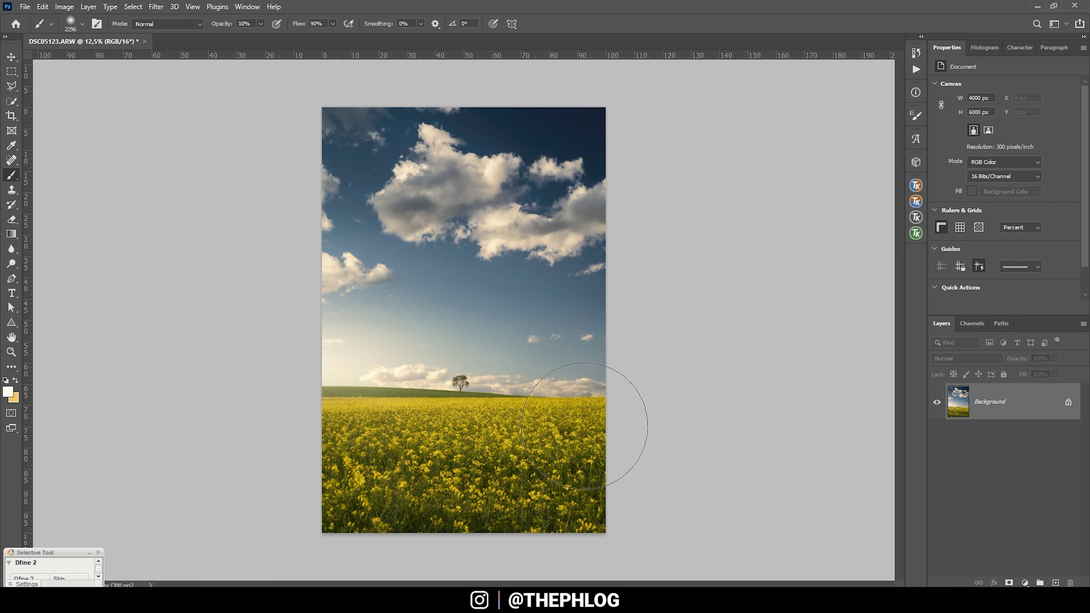
left_click(986, 410)
left_click(1025, 582)
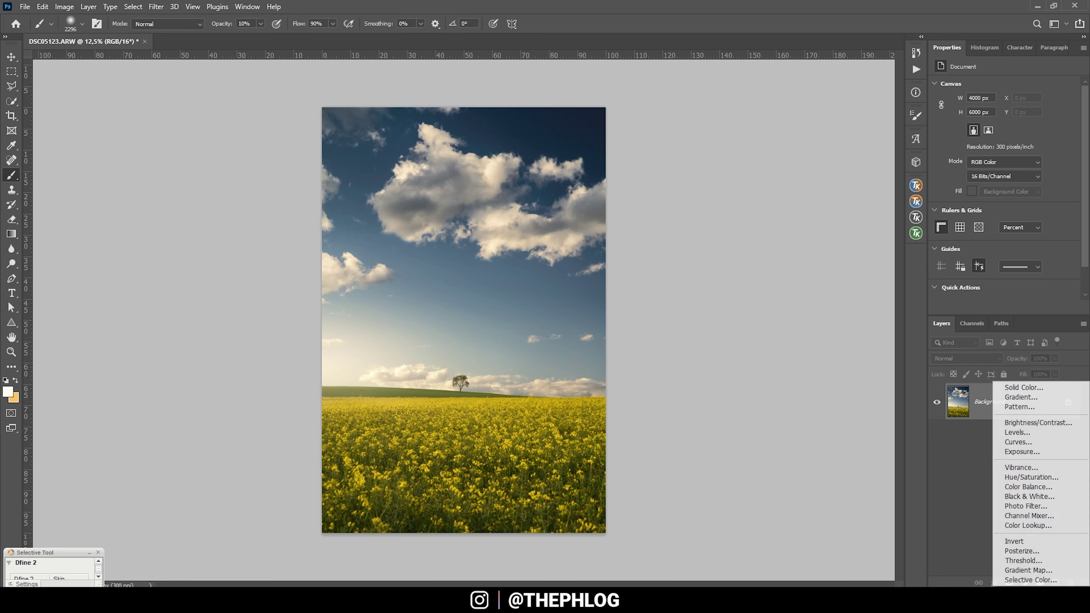
left_click(1033, 572)
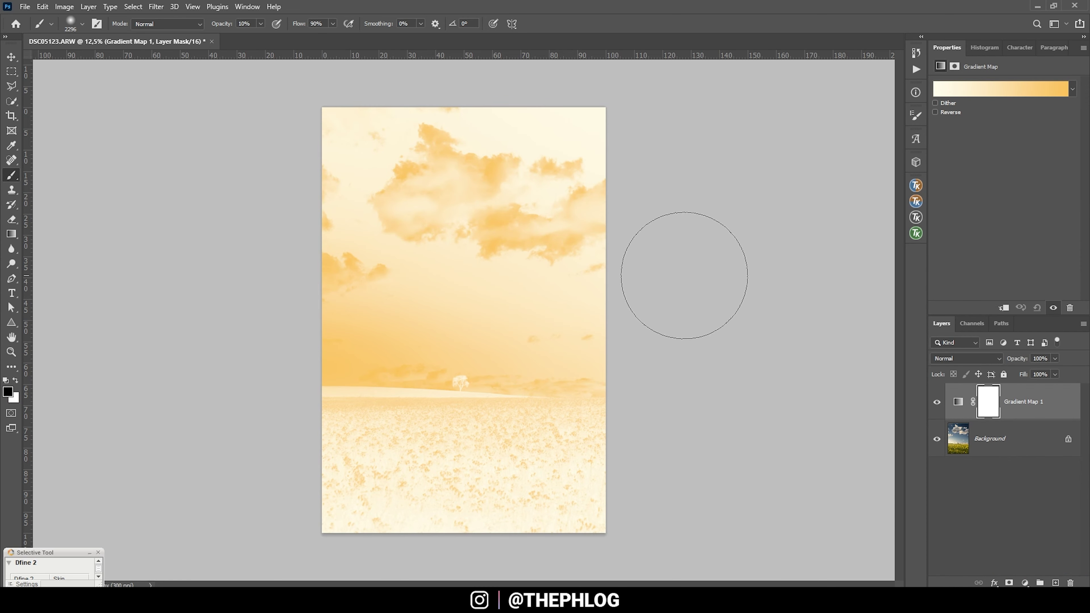
left_click(1001, 353)
left_click(953, 451)
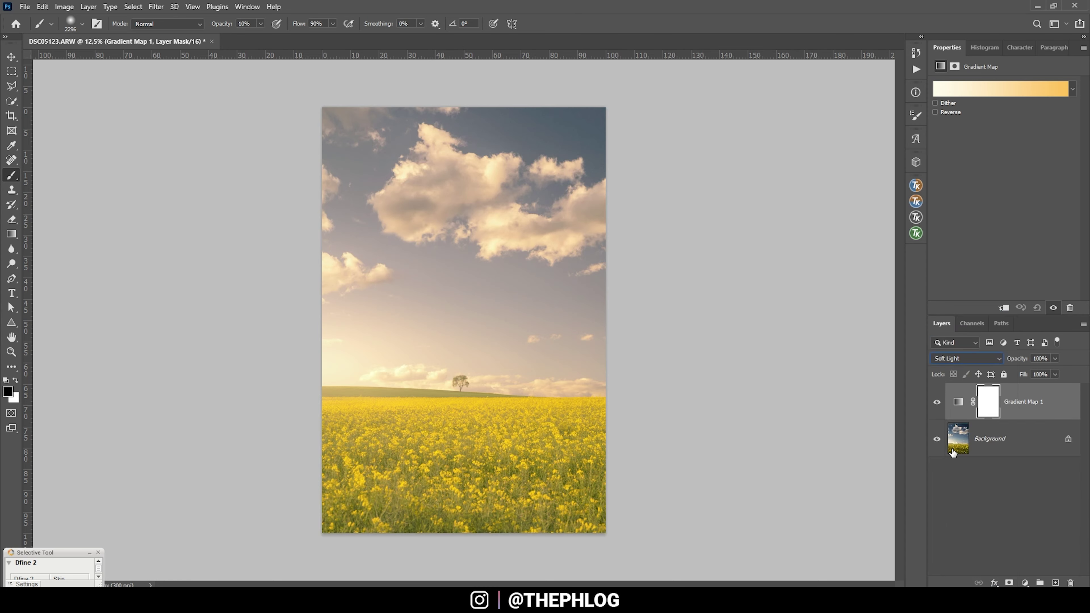
Set the gradient map's opacity to about 27% and bring up its gradient for editing
left_click(957, 401)
left_click(1054, 359)
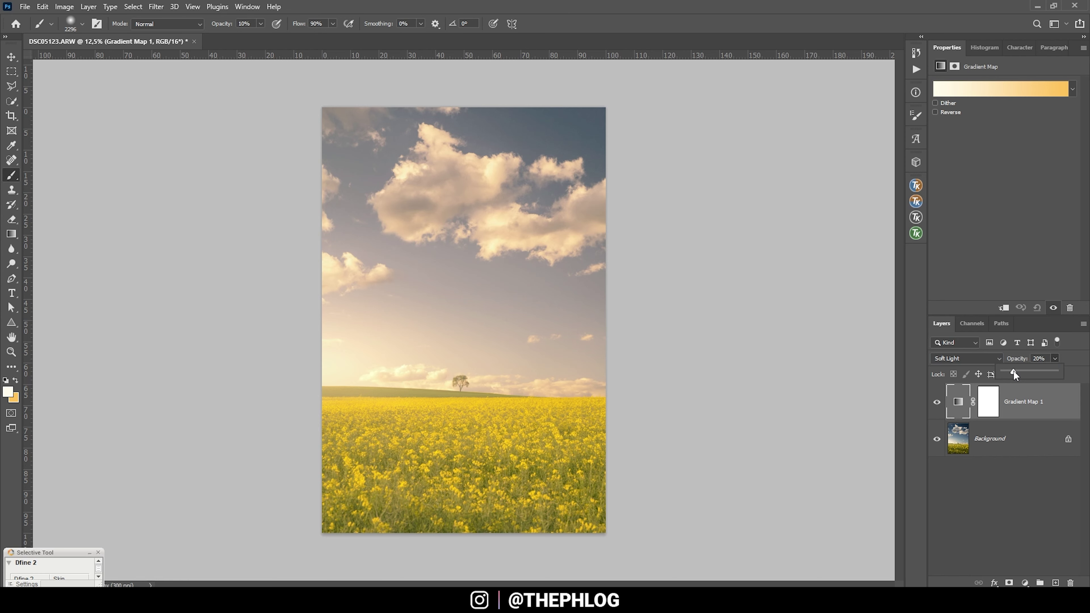
left_click_drag(1013, 371, 1014, 371)
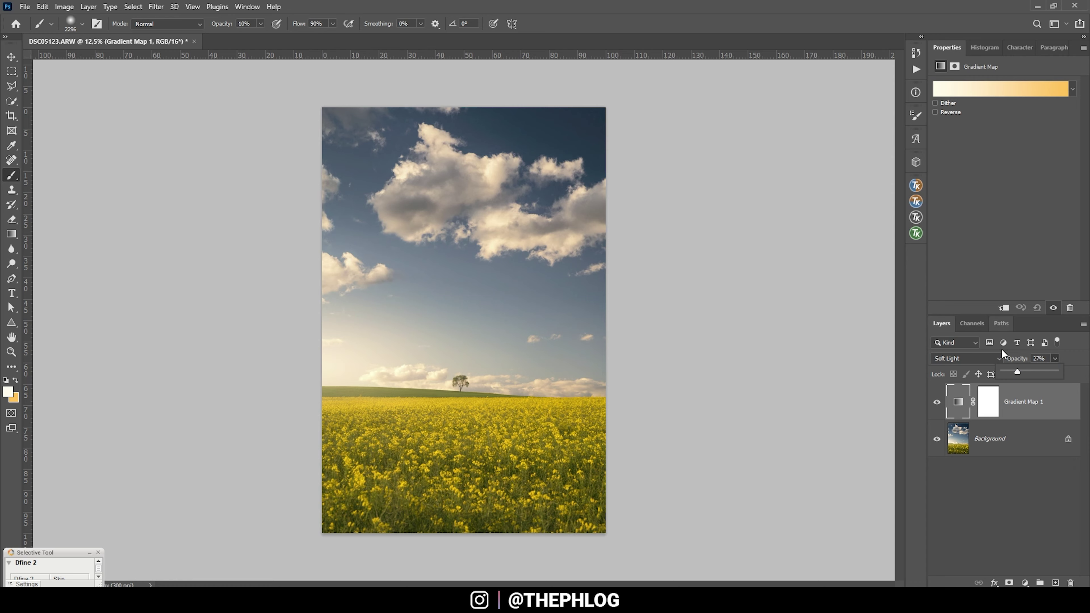
left_click(987, 88)
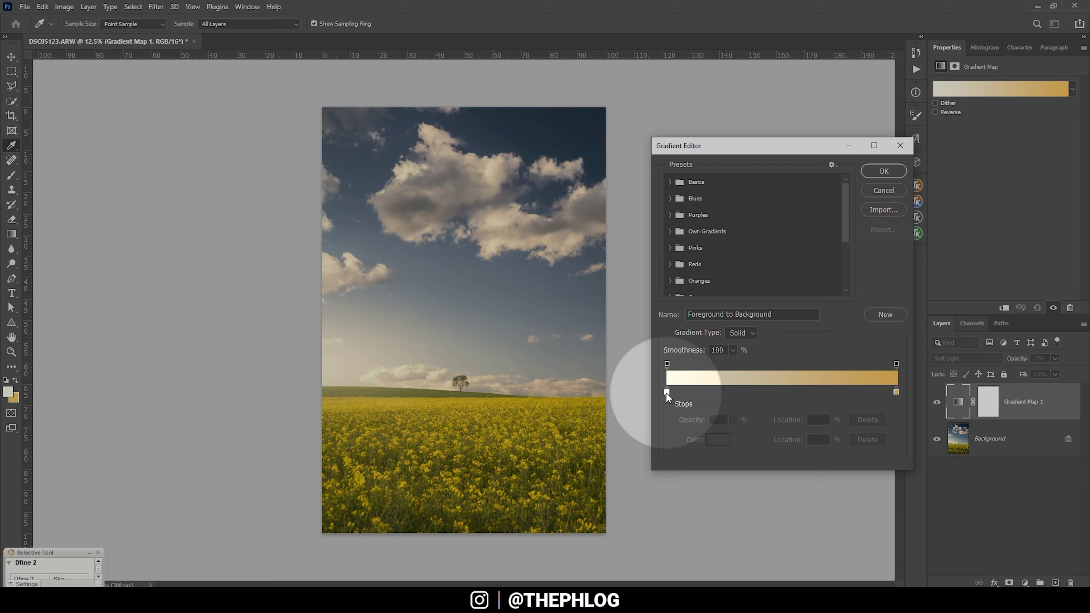
Set the gradient's shadow stop to a deep navy
left_click(667, 392)
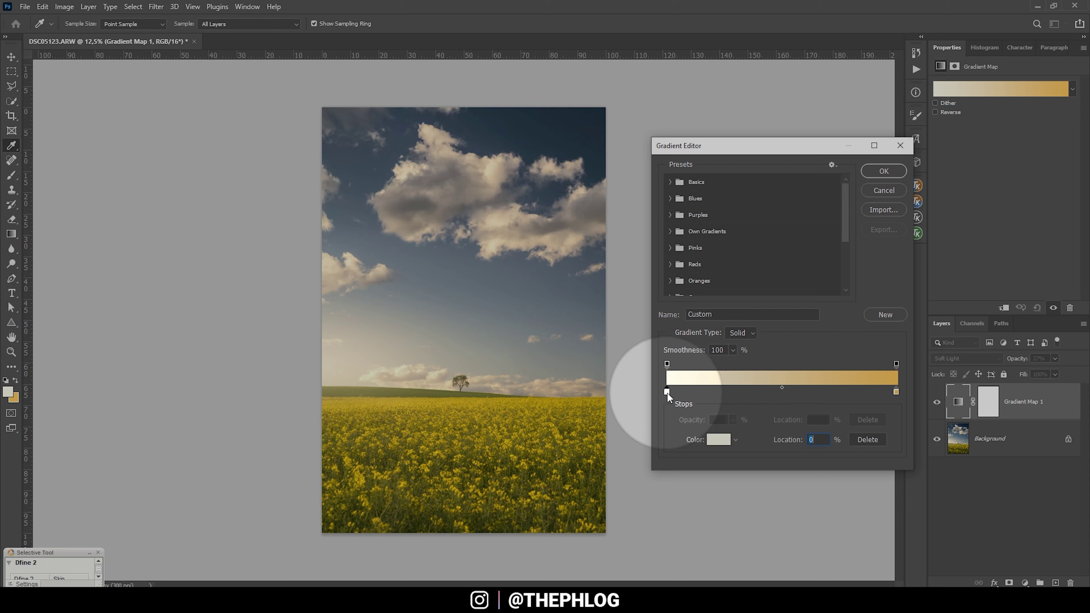
left_click(895, 391)
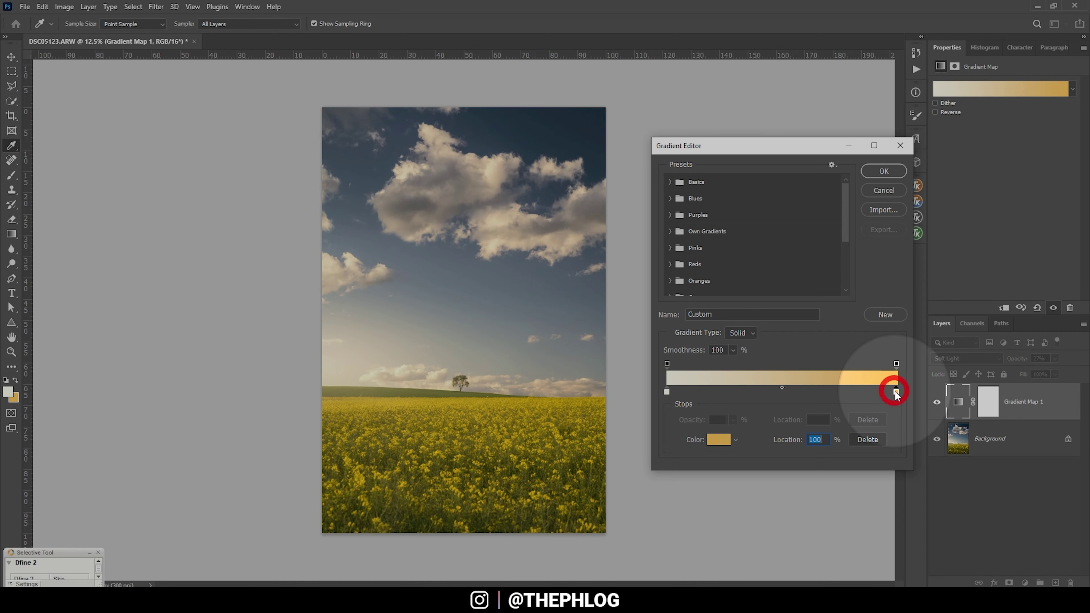
double_click(667, 391)
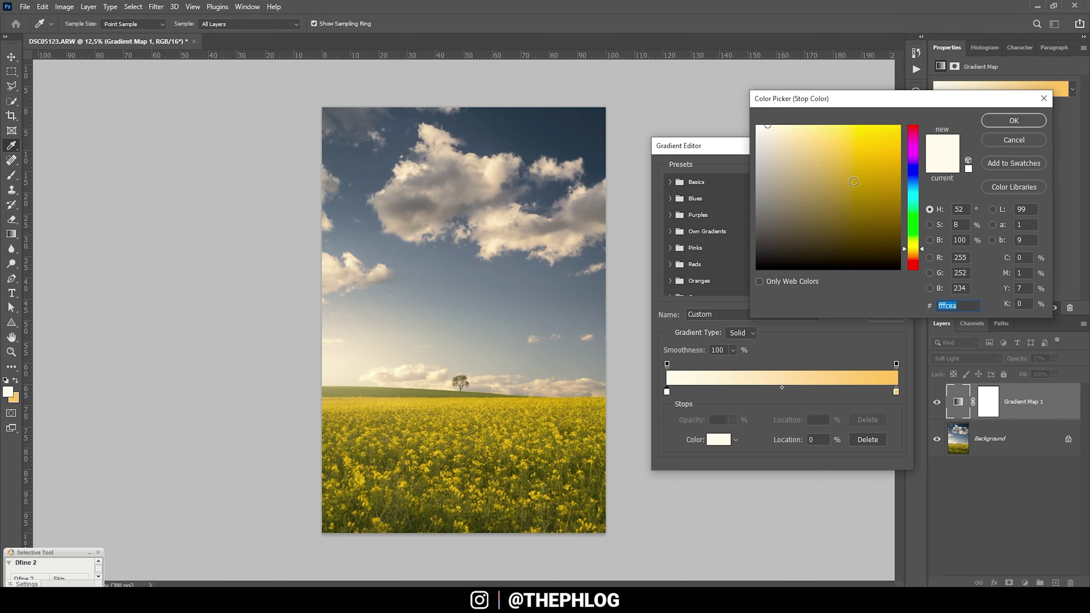
left_click(915, 177)
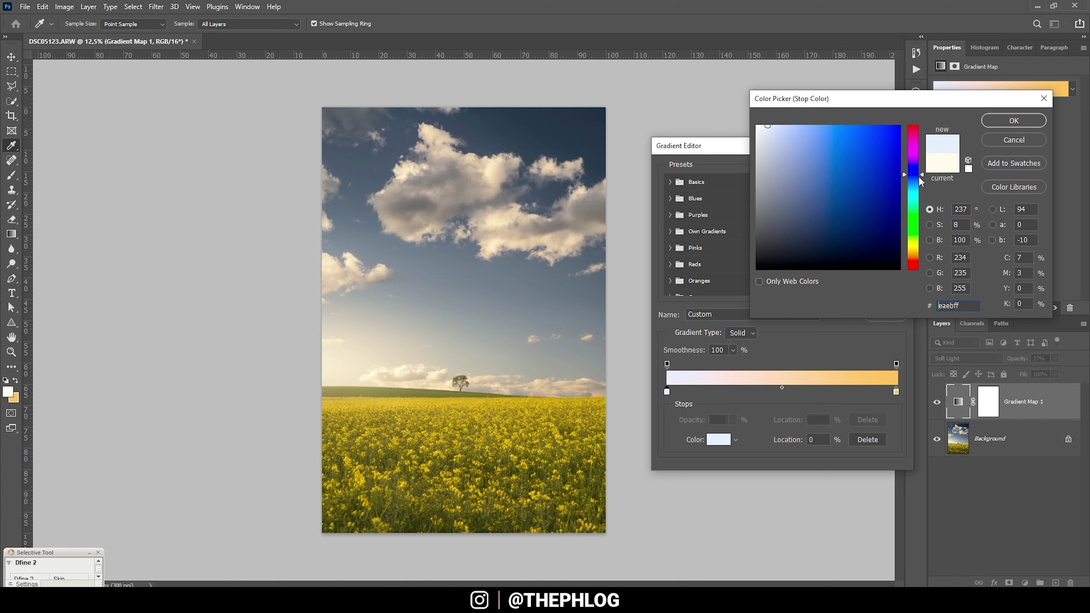
mouse_move(880, 216)
left_mouse_down()
mouse_move(834, 251)
mouse_move(820, 248)
mouse_move(825, 236)
left_mouse_up()
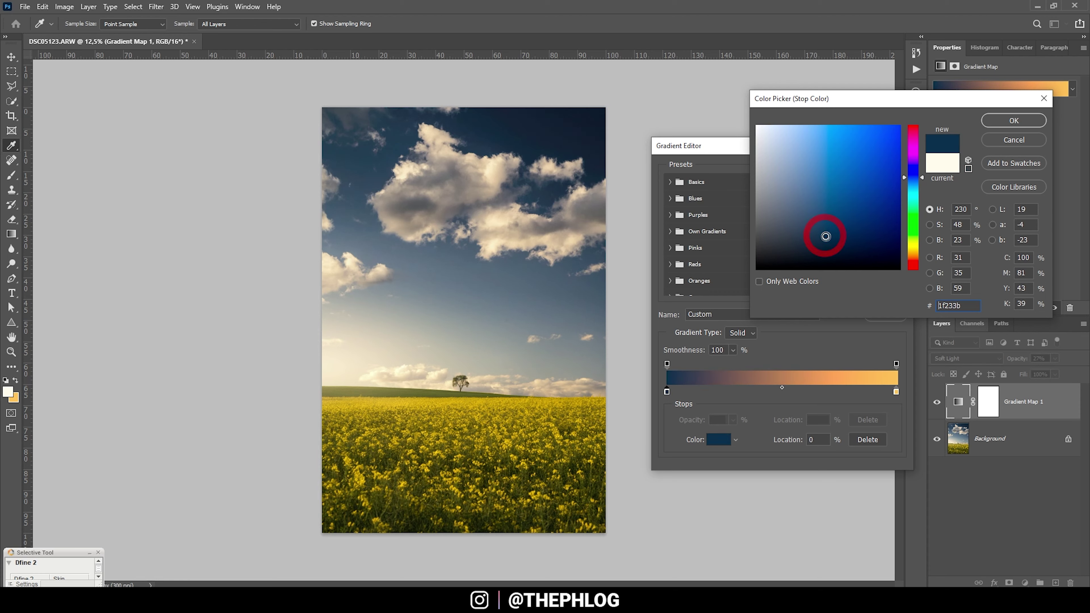
left_click(1013, 122)
Set the gradient's highlight stop to a warm golden cream
double_click(895, 392)
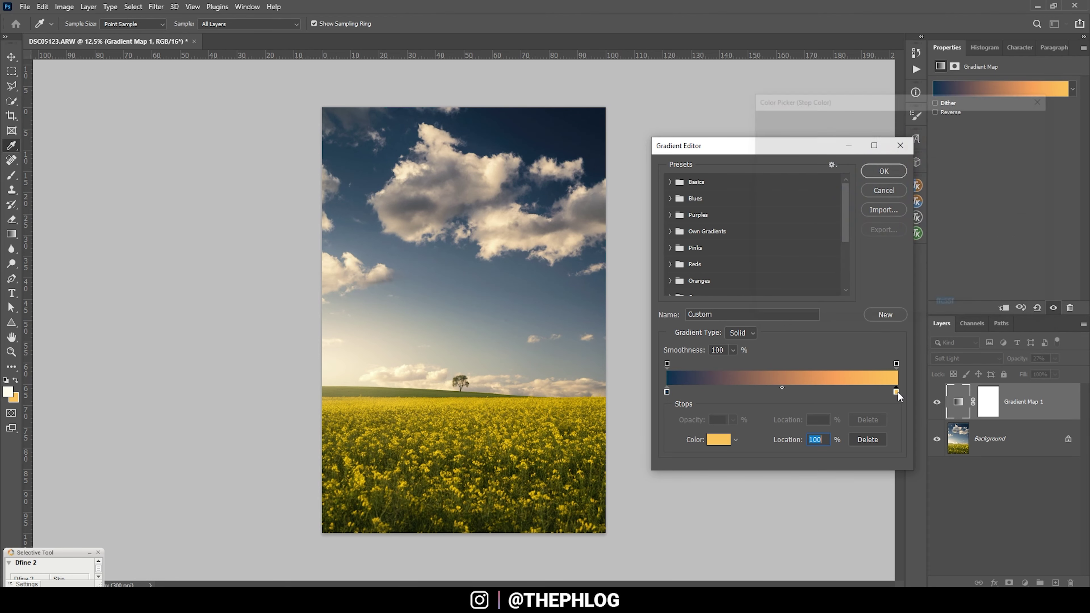
left_click_drag(914, 258, 914, 255)
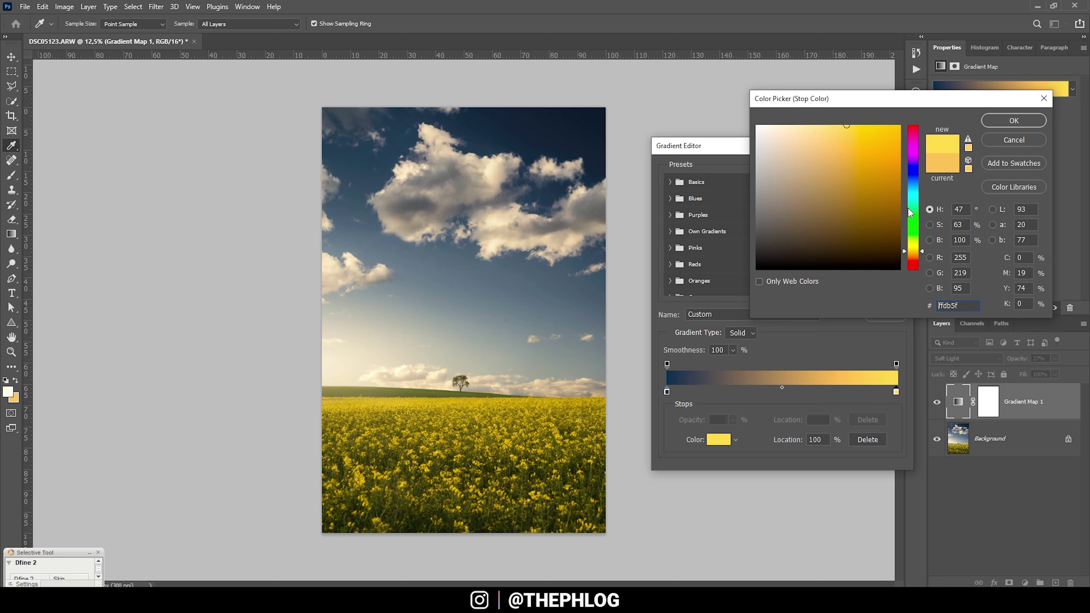
left_click(799, 126)
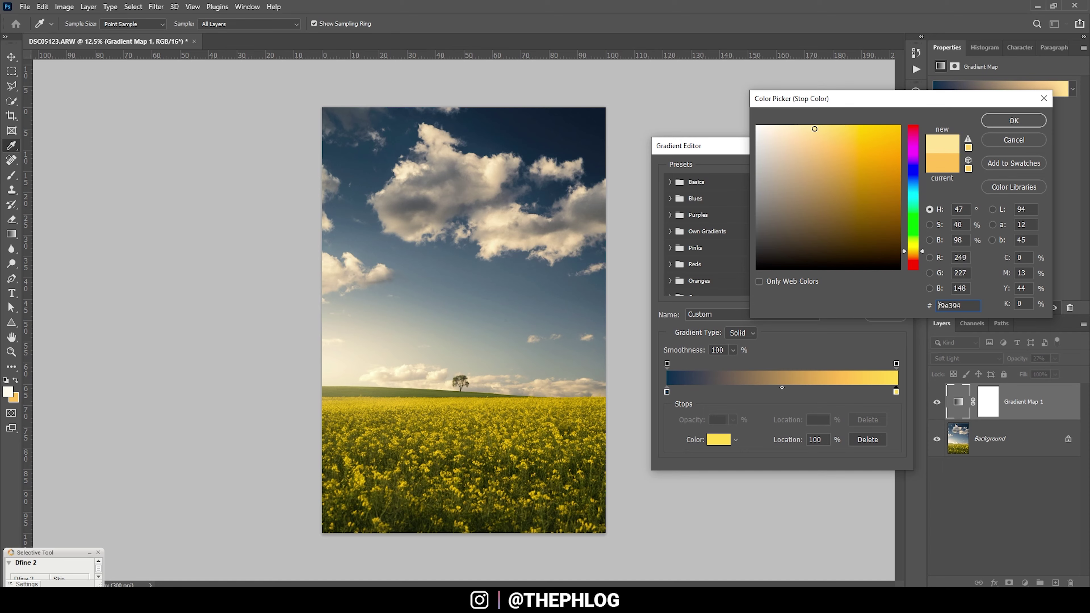
left_click(804, 121)
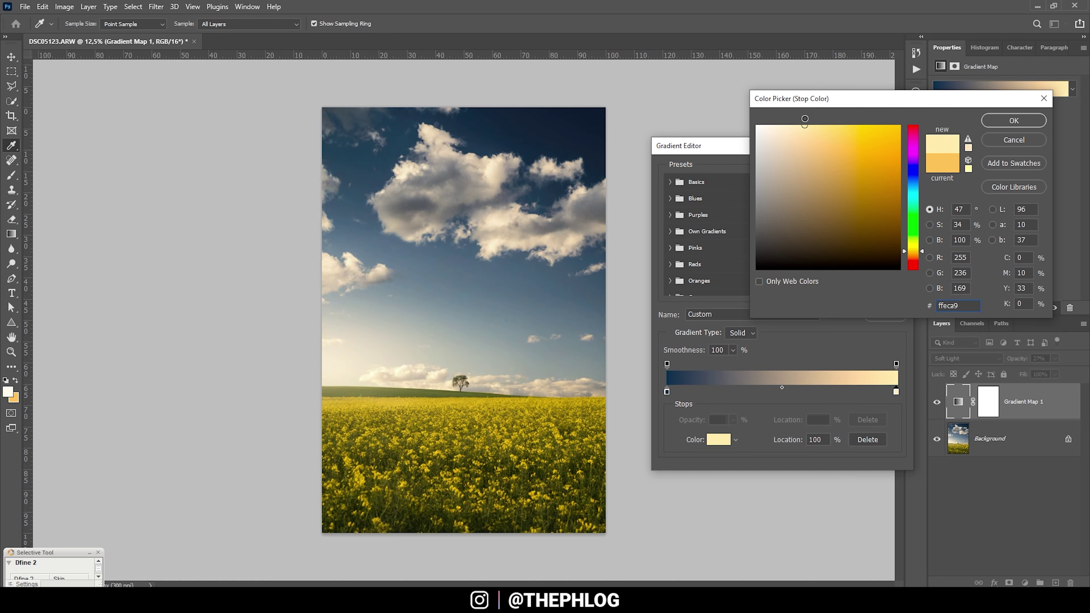
left_click(814, 138)
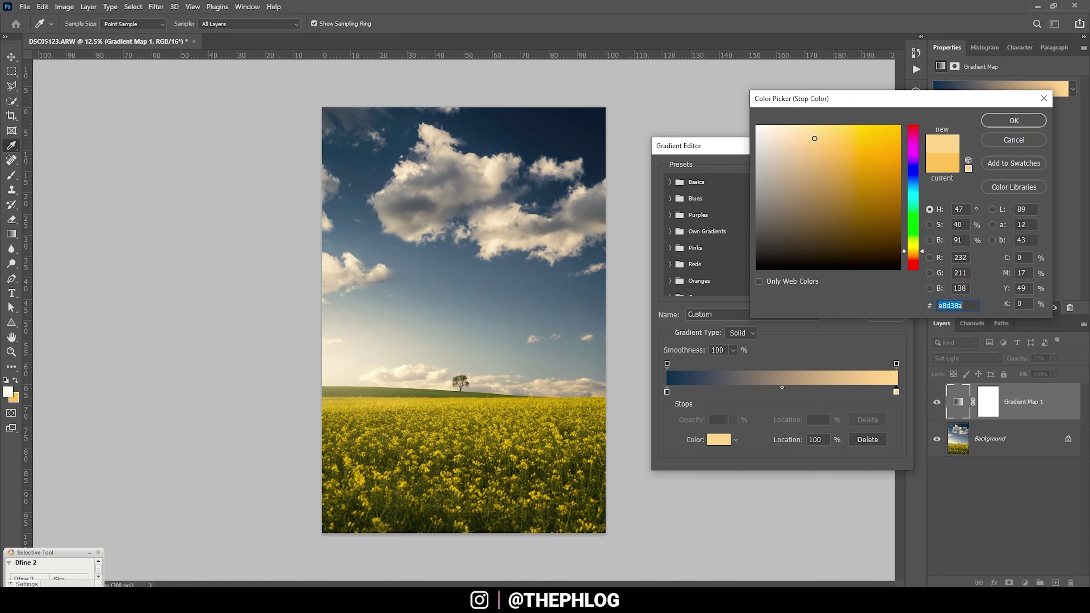
left_click(1014, 120)
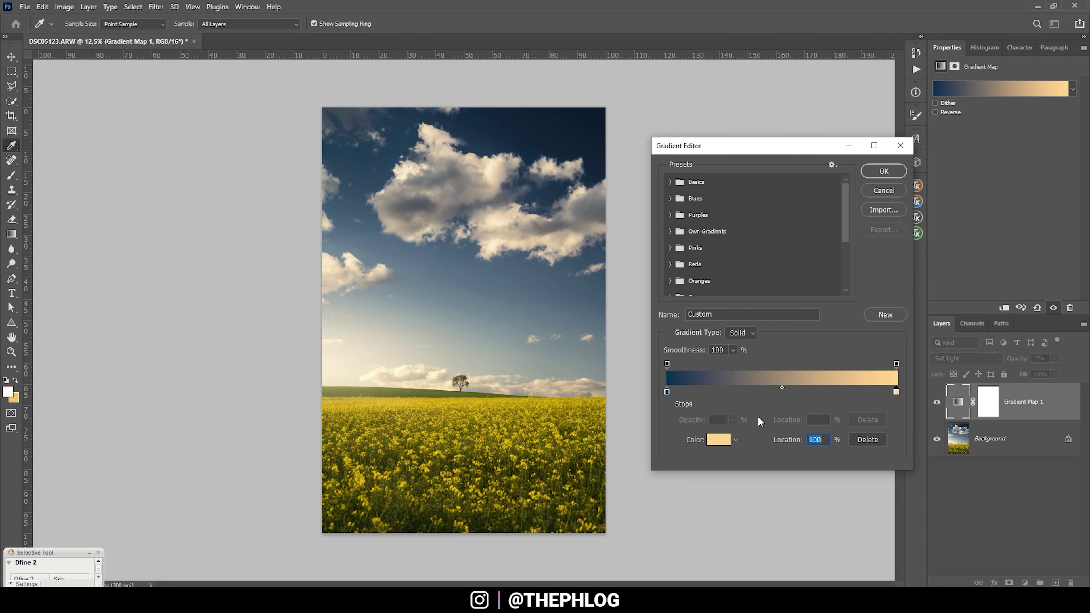
Add a soft peach middle stop at 54% and shift the midpoint toward the highlights
left_click(794, 391)
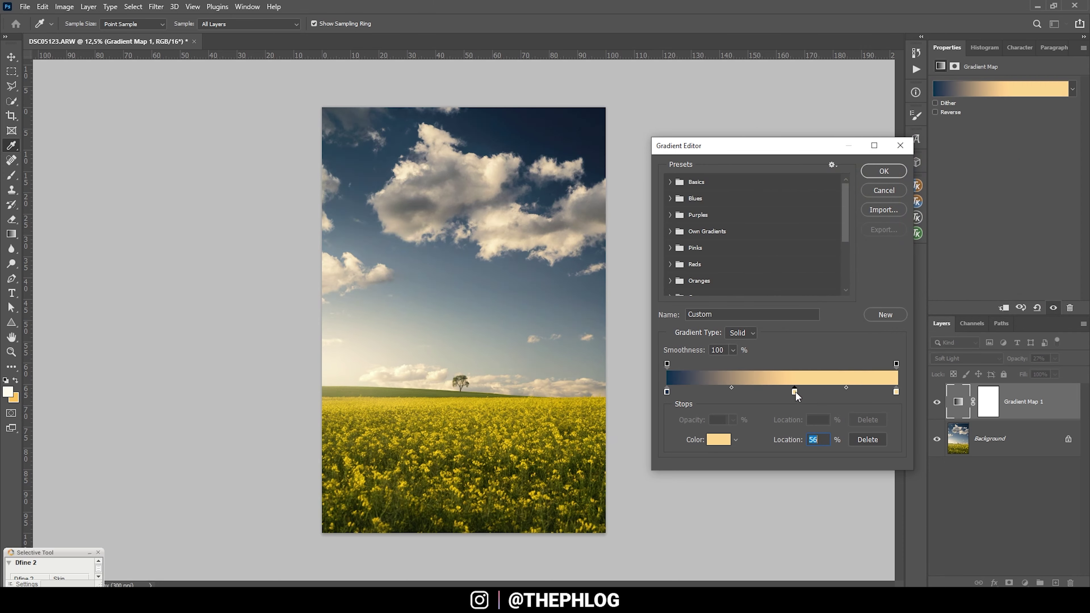
left_click_drag(794, 391, 790, 391)
double_click(792, 391)
left_click_drag(911, 248, 911, 254)
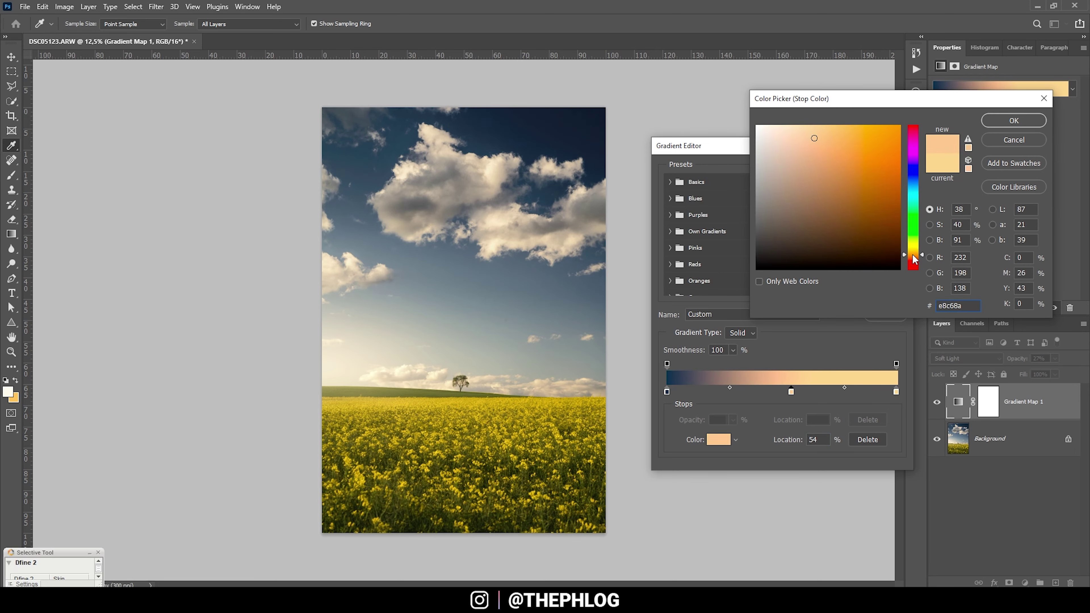
mouse_move(815, 140)
left_mouse_down()
mouse_move(832, 141)
mouse_move(827, 133)
left_mouse_up()
left_click(1013, 120)
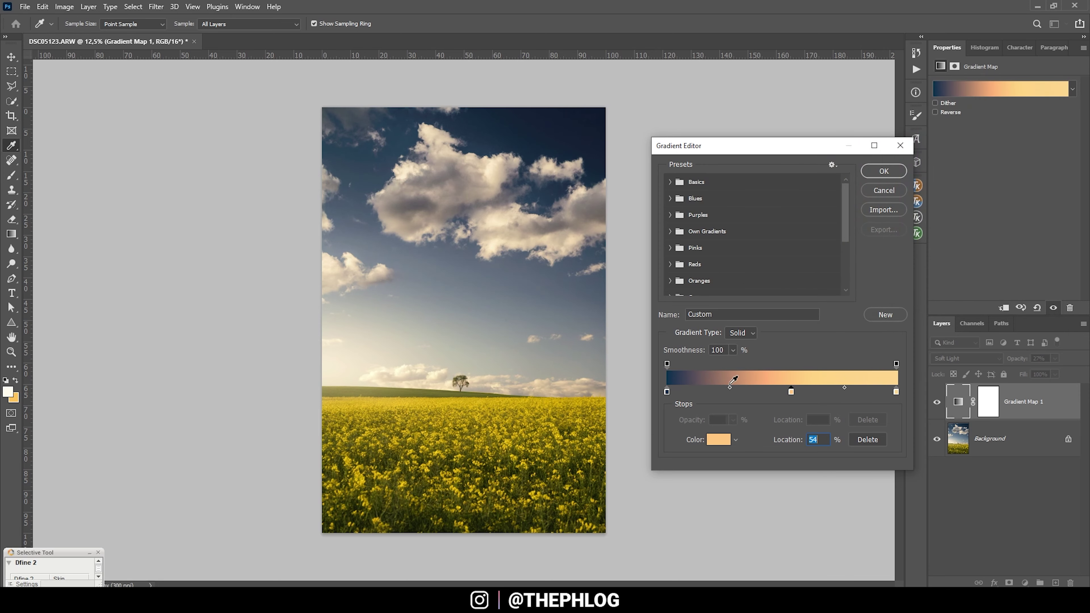
left_click_drag(729, 387, 766, 387)
Accept the gradient and toggle the gradient map to compare before and after
key("Return")
key("b")
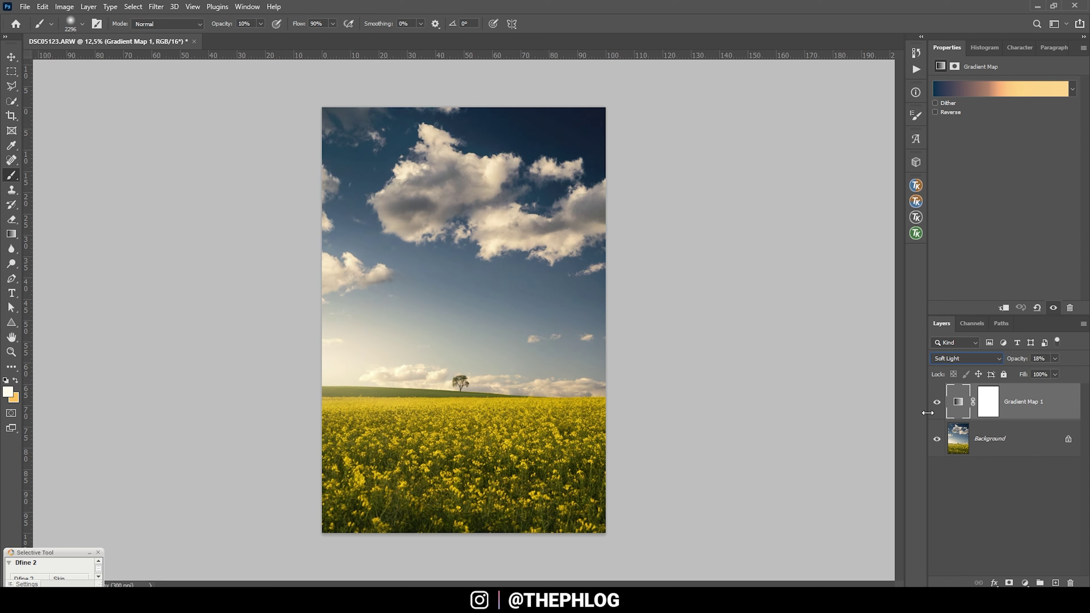
left_click(937, 404)
left_click(937, 403)
left_click(1001, 438)
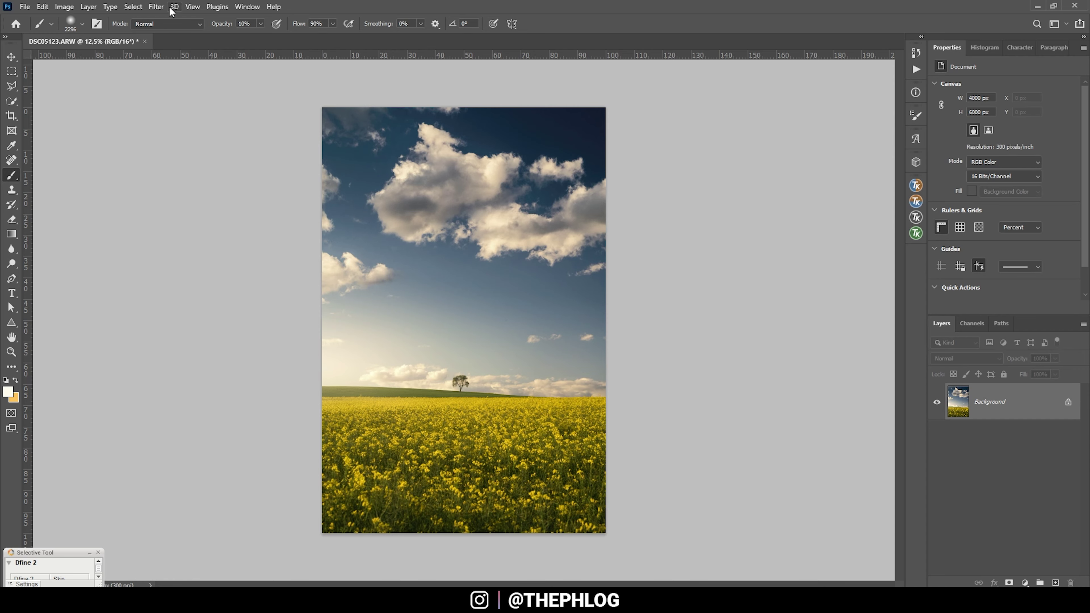
Launch Color Efex Pro 4 from the Nik Collection and apply Polarization at 73% strength, 46° rotation
left_click(156, 6)
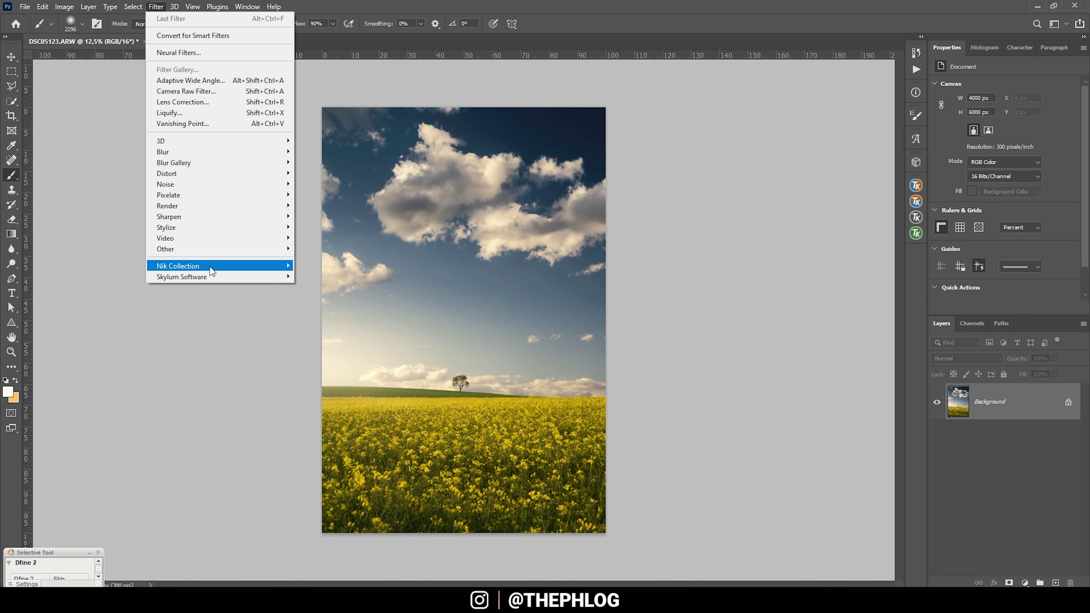
mouse_move(219, 267)
left_click(307, 276)
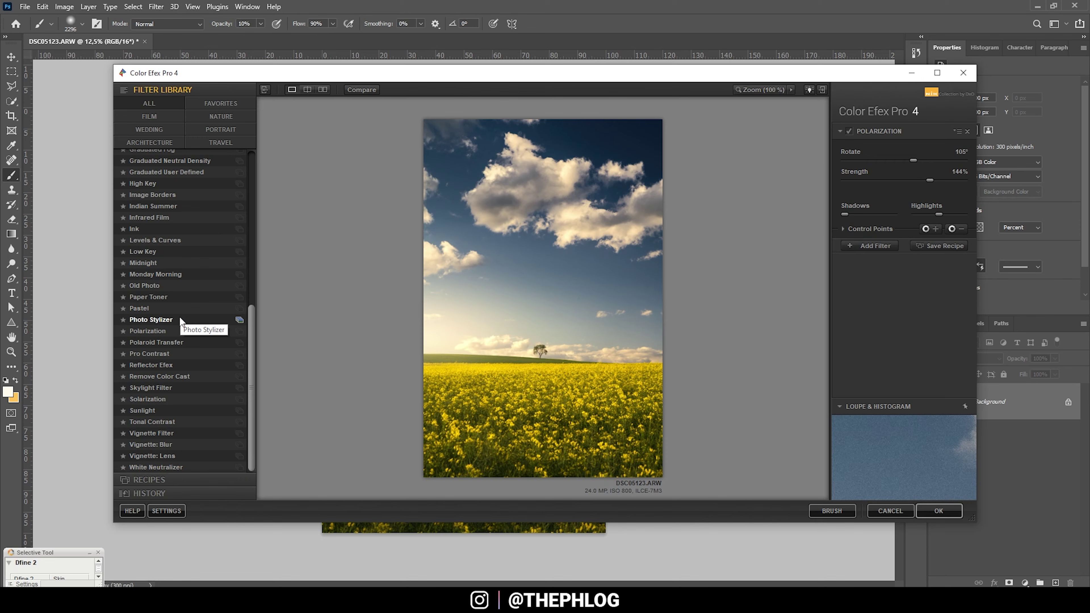
left_click(161, 331)
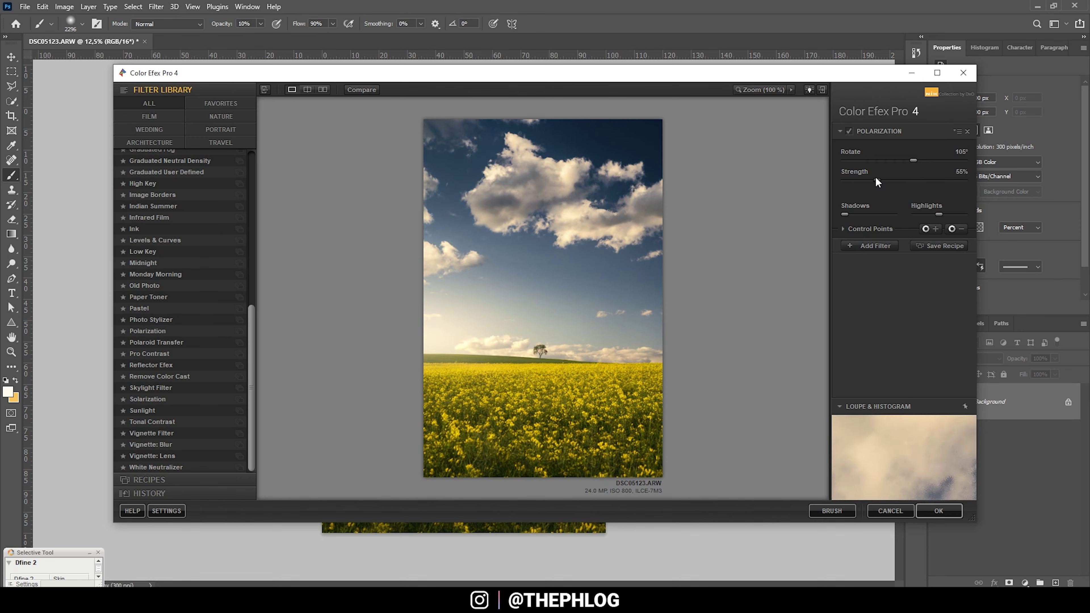
left_click_drag(844, 180, 874, 159)
Add a Glamour Glow filter with Glow at 18% and Glow Warmth at 4%
left_click(870, 245)
left_click(253, 155)
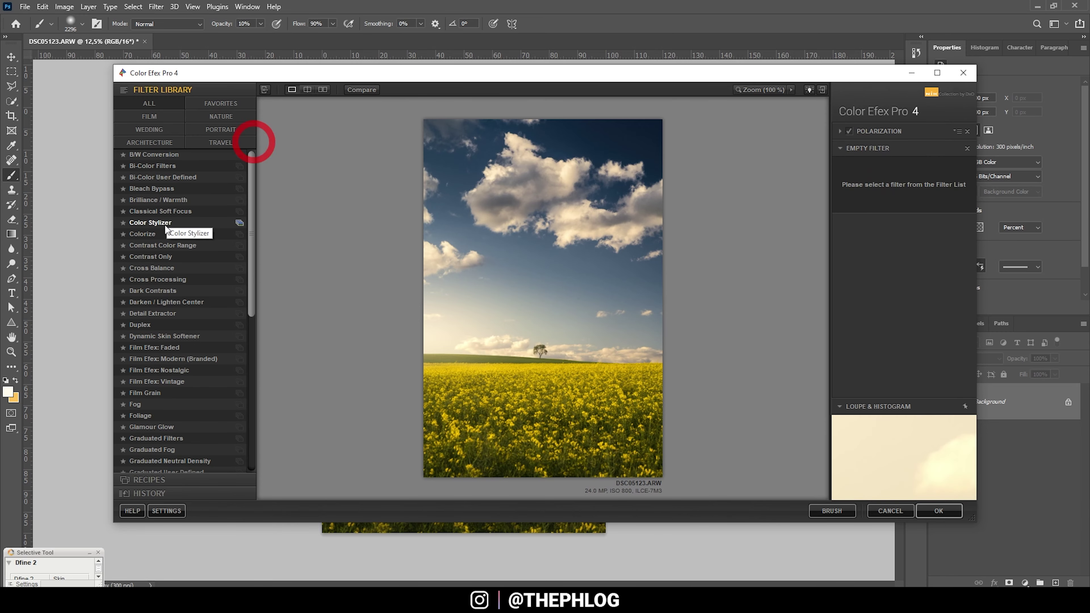
scroll(188, 373, "down", 1)
left_click(168, 410)
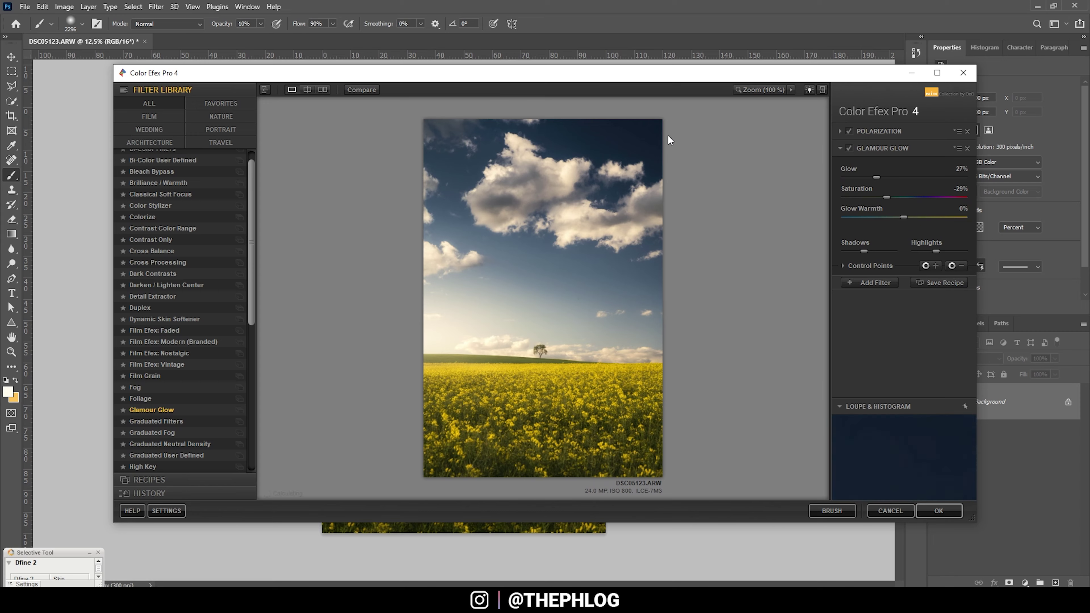
left_click(848, 148)
left_click_drag(908, 217, 906, 217)
left_click_drag(867, 174, 866, 175)
Place a negative control point on the lone tree and apply the filters as a new layer
left_click(952, 267)
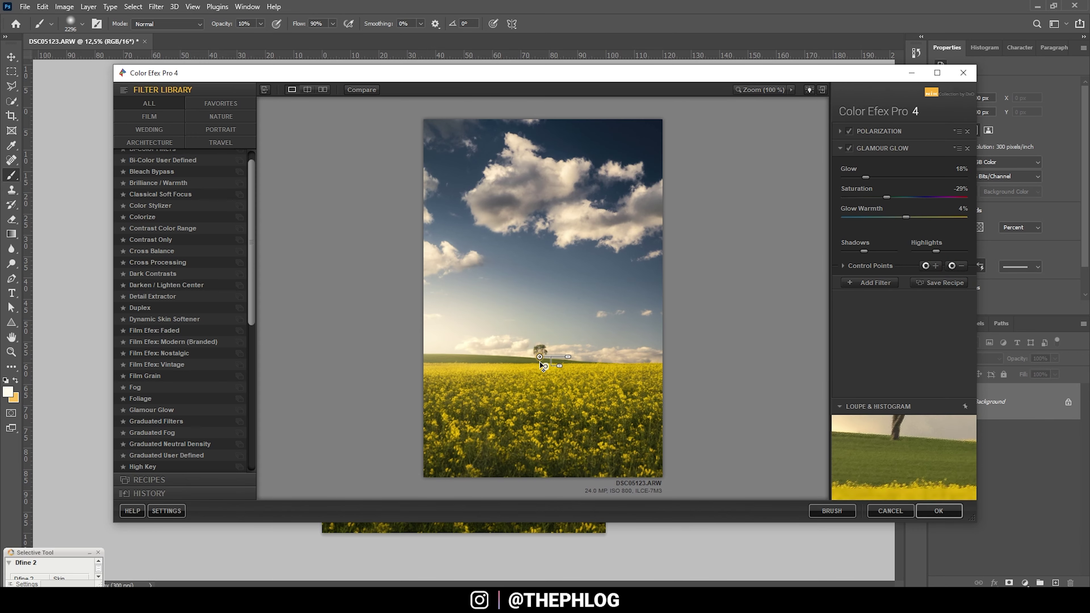
left_click(540, 357)
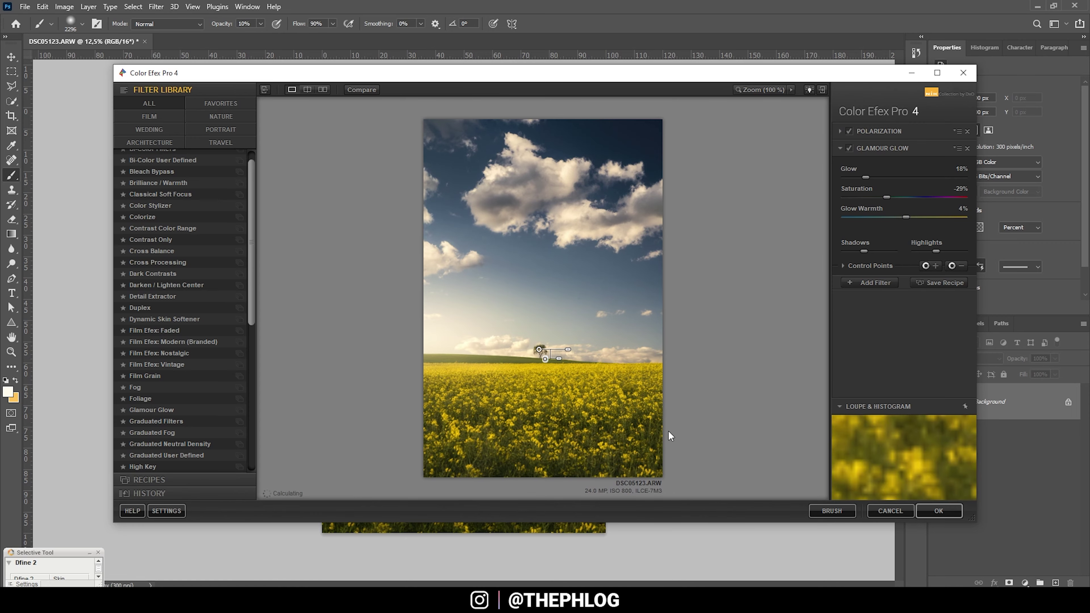
left_click(937, 510)
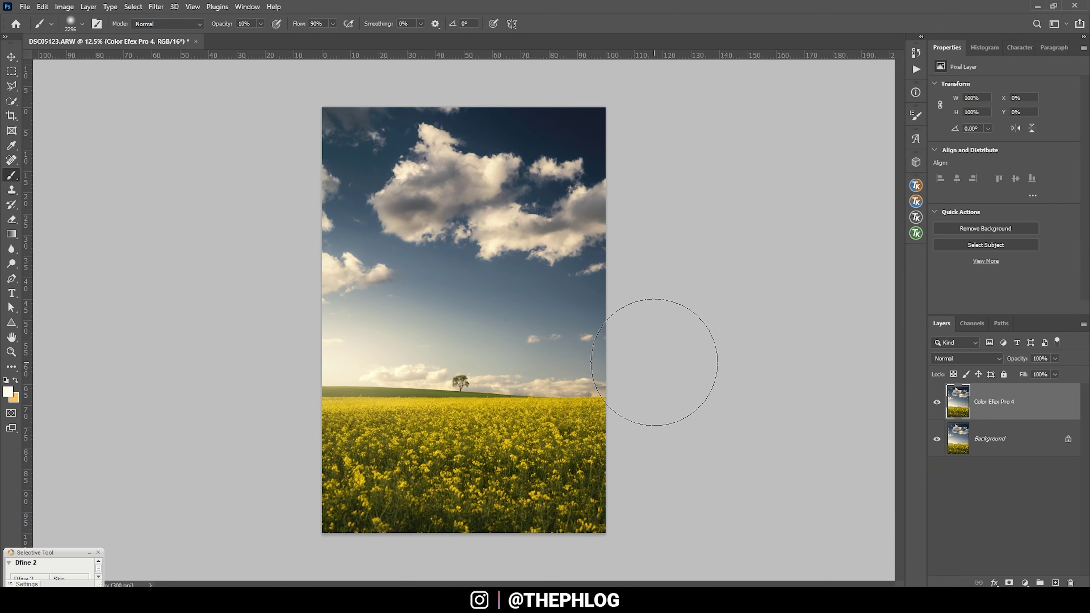